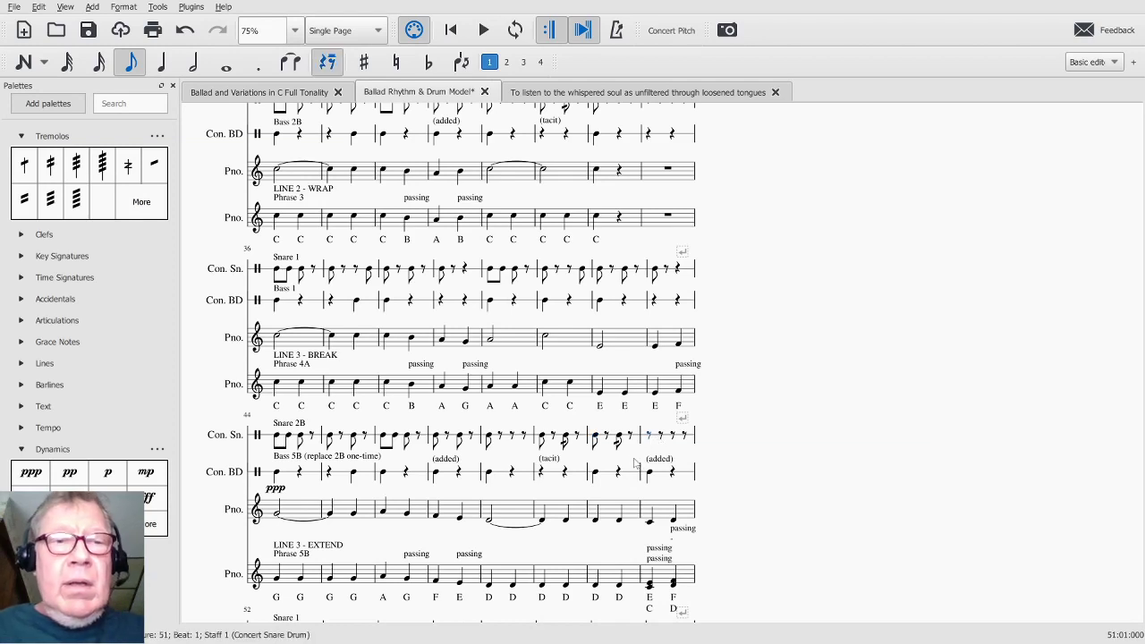
Enter a snare eighth note in measure 51, then play the passage back from measure 44.
key("a")
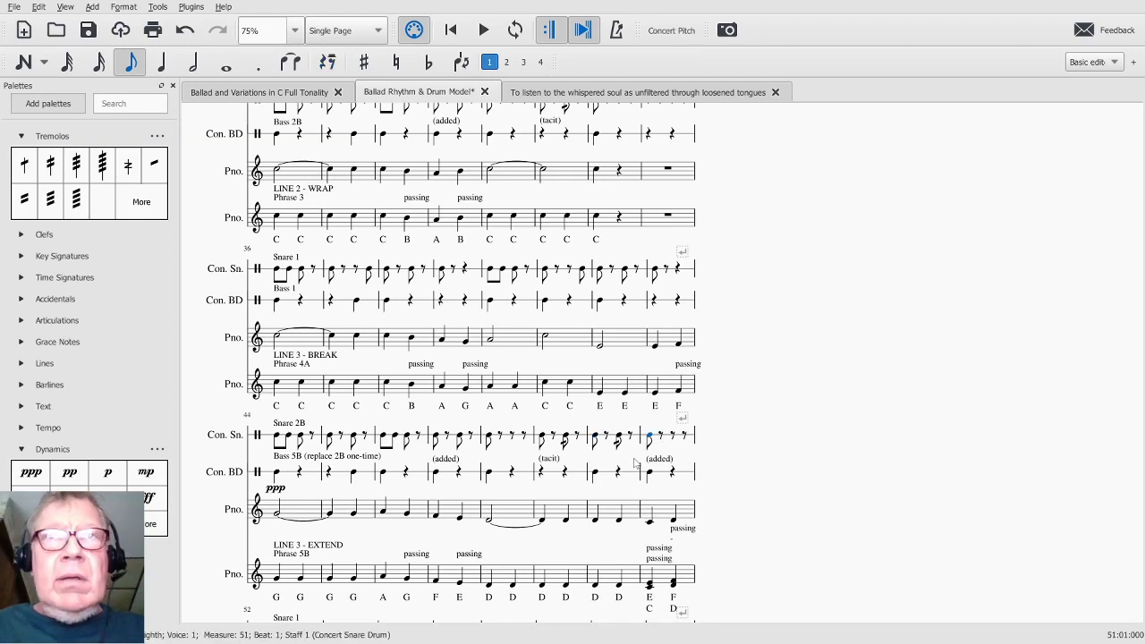
left_click(674, 438)
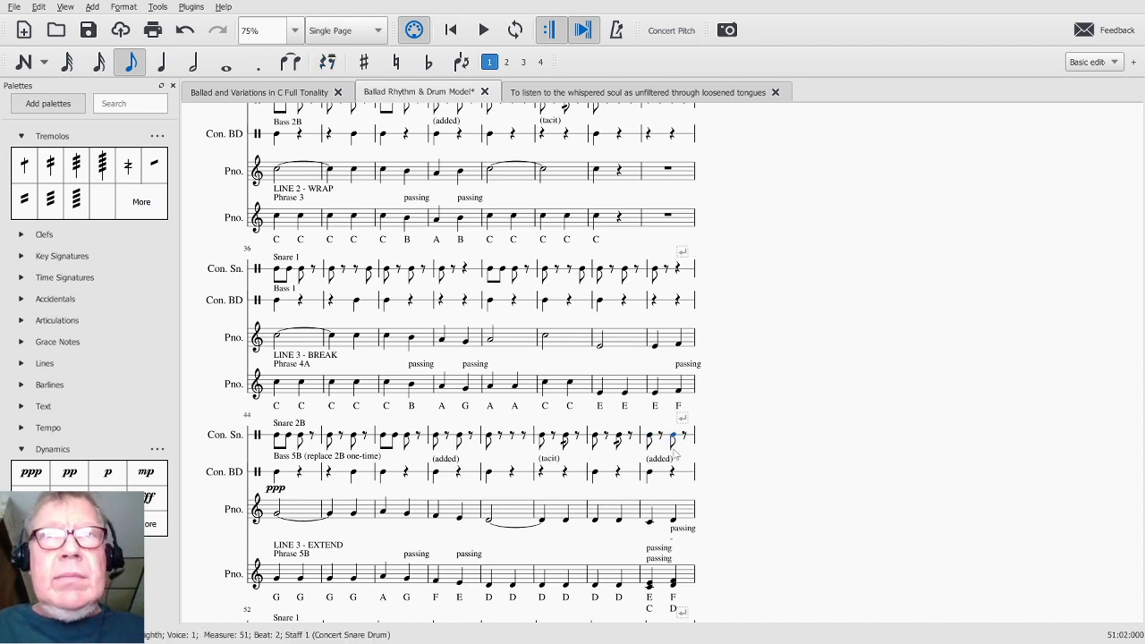
left_click(304, 515)
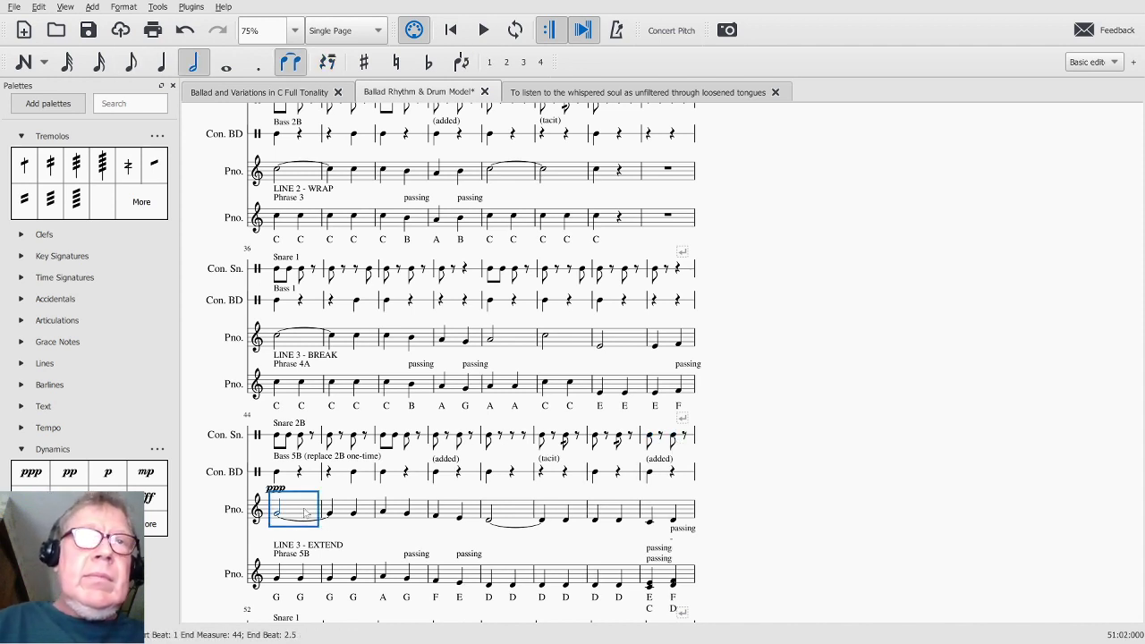
key("space")
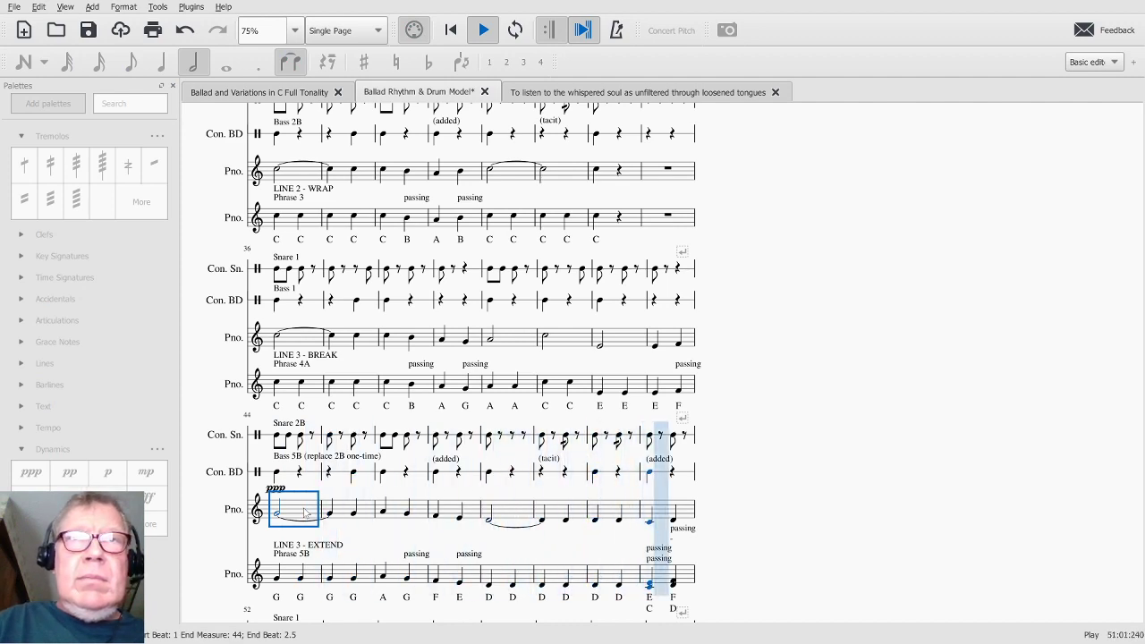
key("space")
scroll(420, 483, "down", 3)
scroll(402, 447, "up", 1)
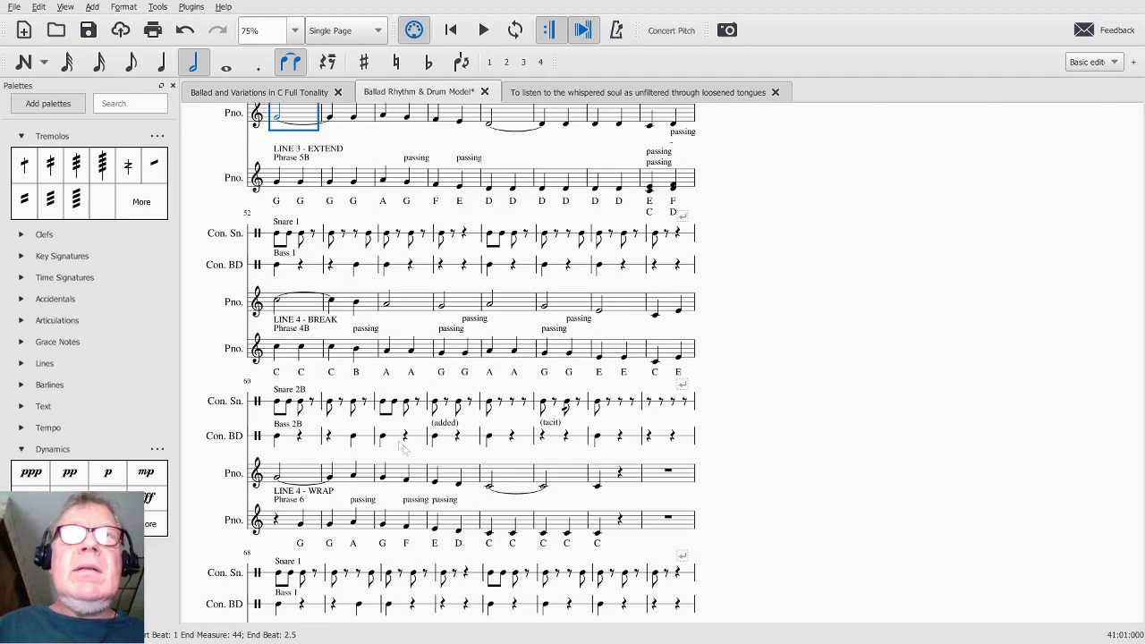
scroll(403, 447, "up", 3)
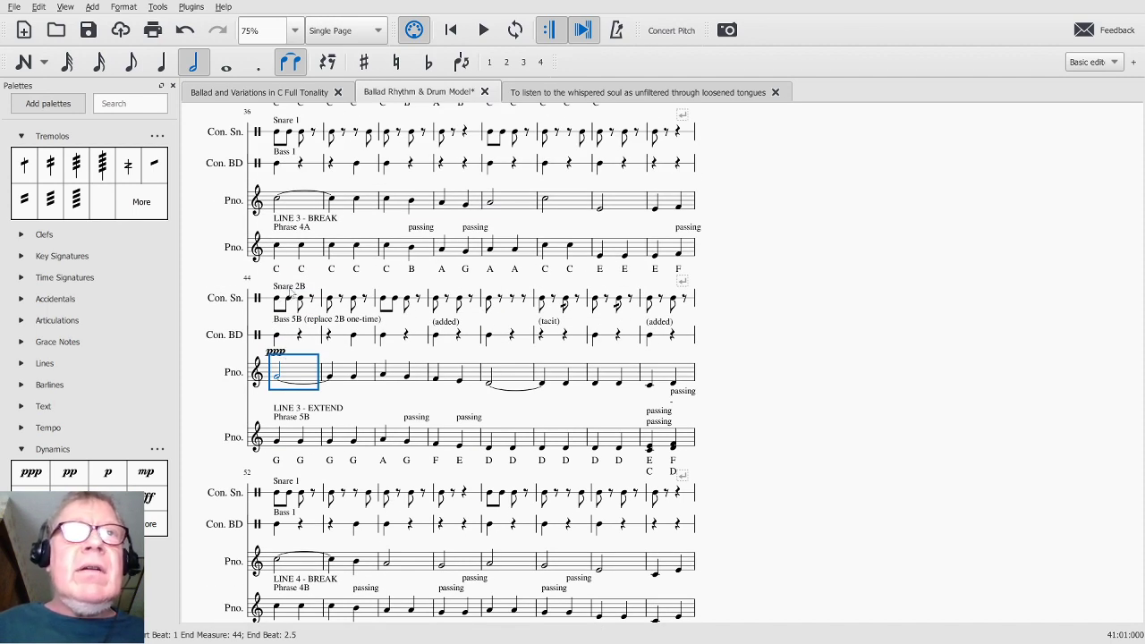
Change the measure 44 snare label from 'Snare 2B' to 'Snare 5B (replaces 2B one-time)'.
double_click(300, 288)
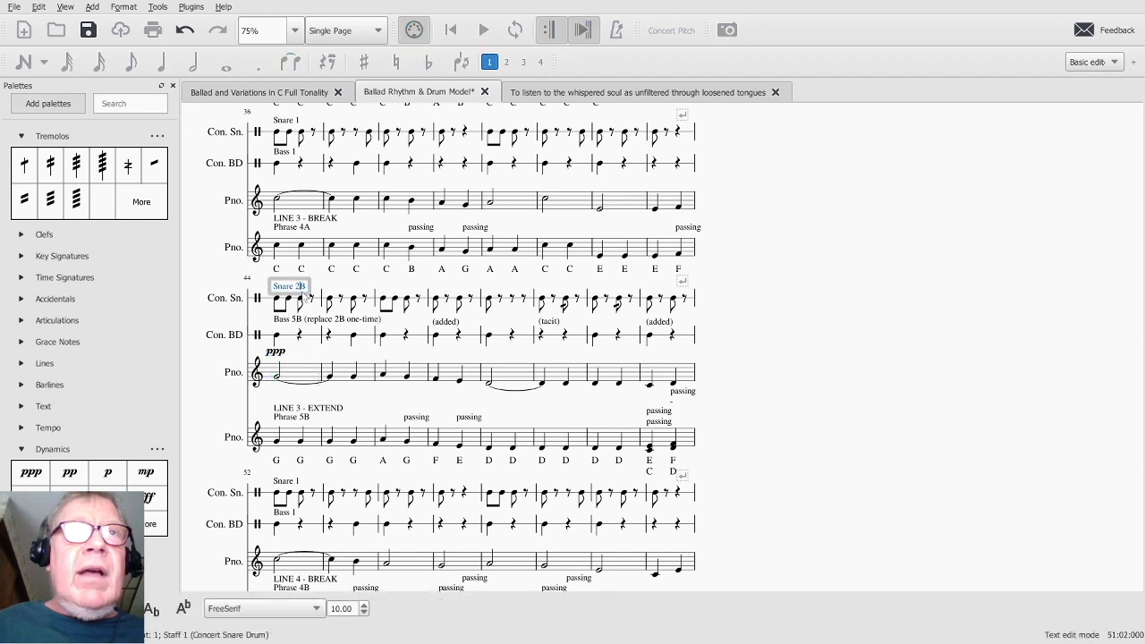
key("BackSpace")
type("5B")
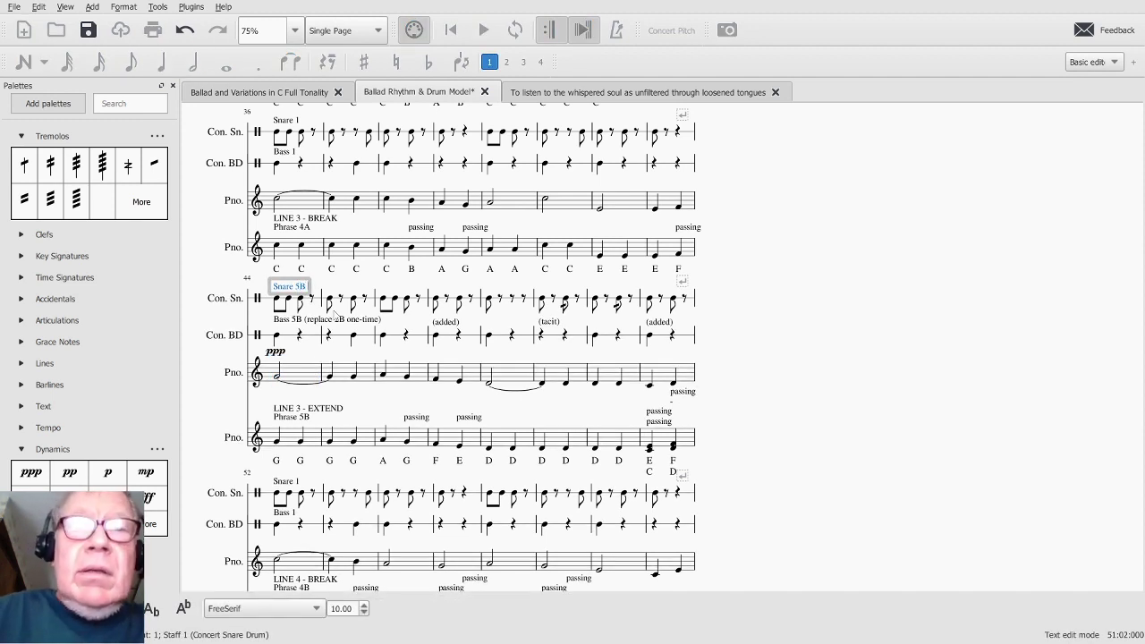
type(" (repla")
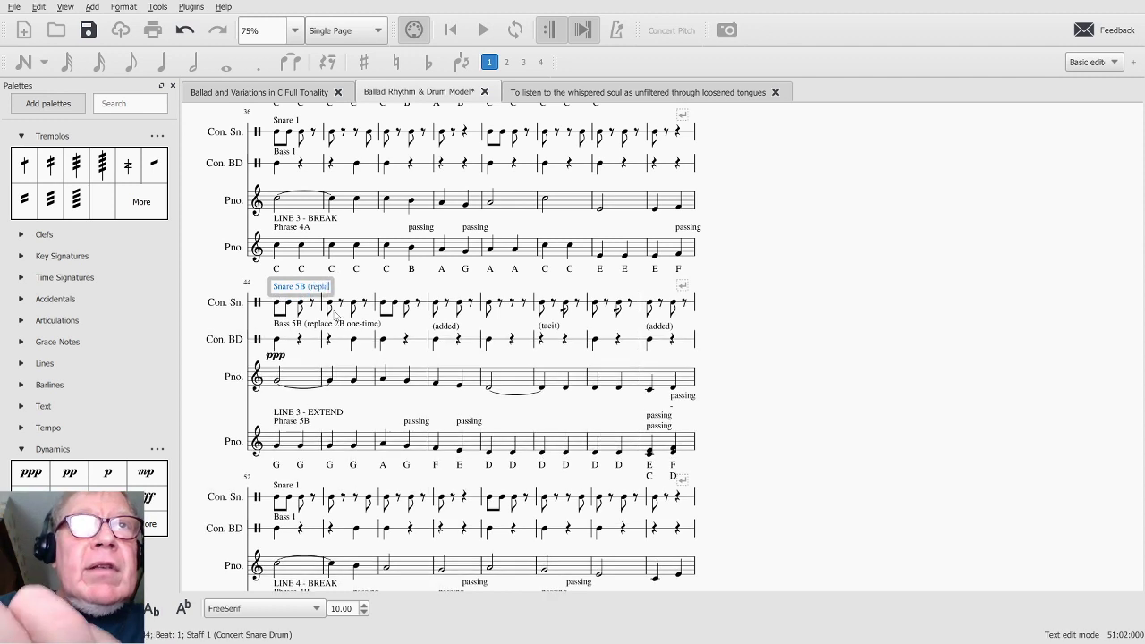
type("ces 2B")
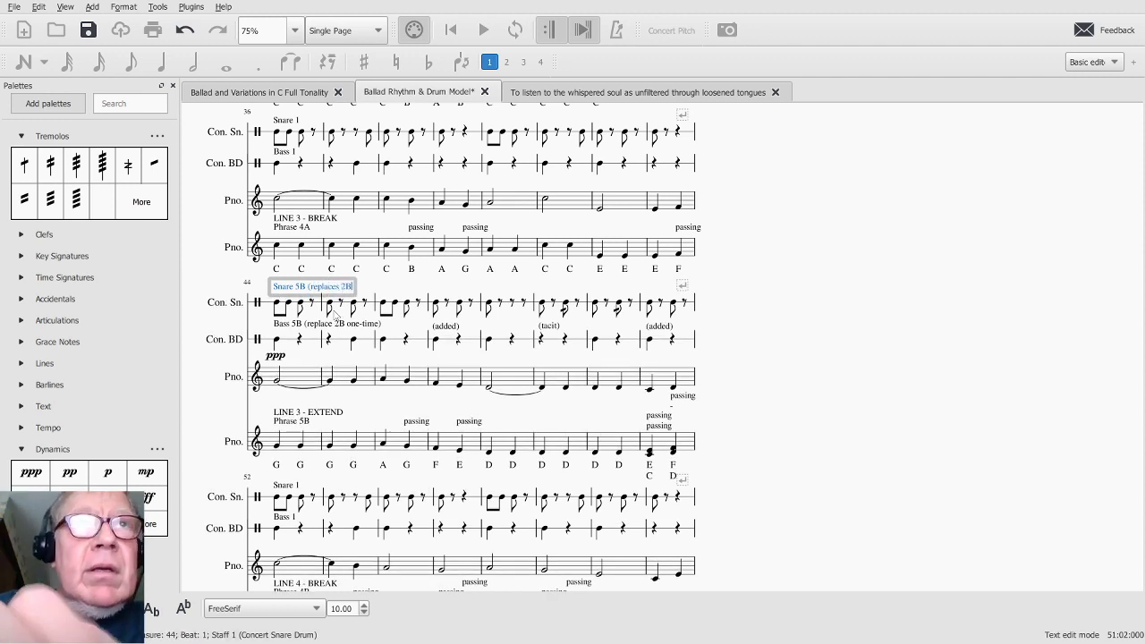
type(" one-time")
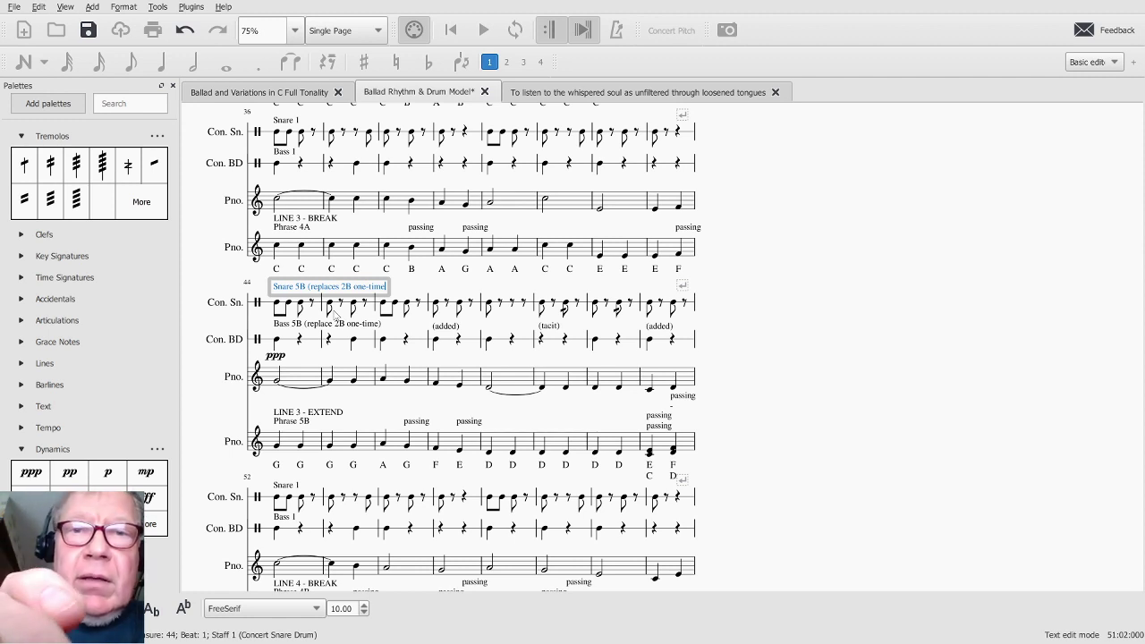
type(")")
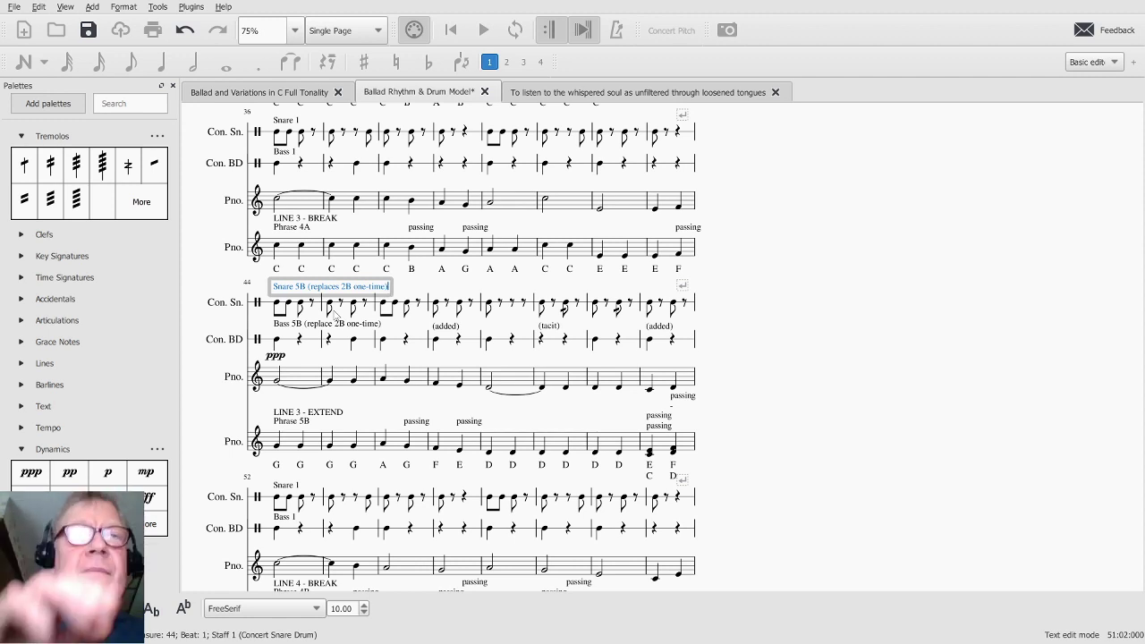
left_click(201, 379)
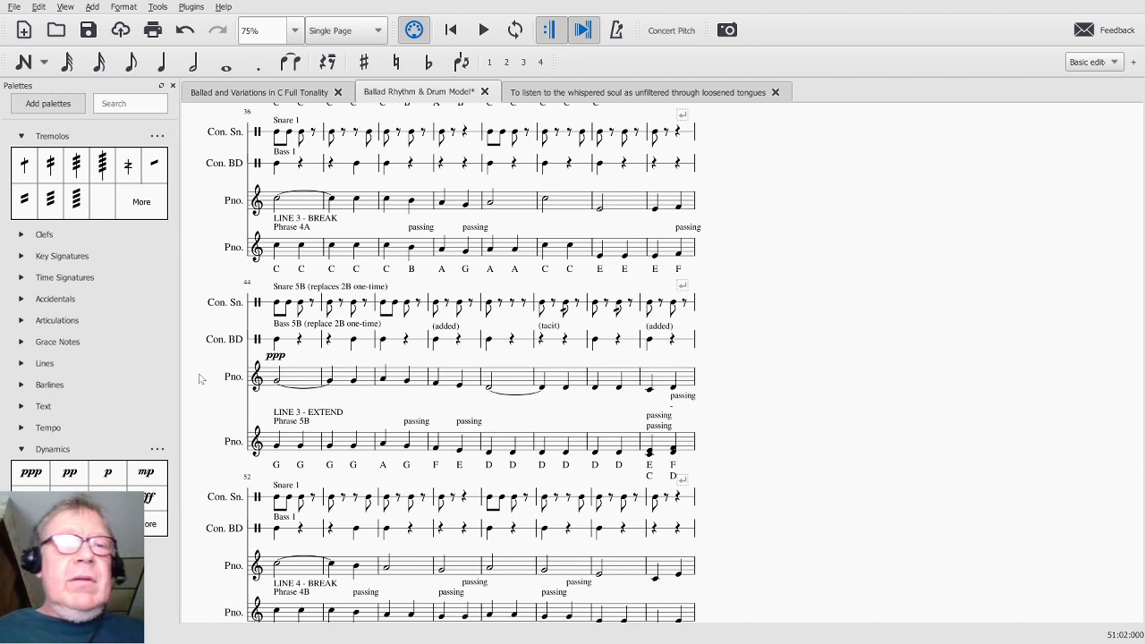
Save the score with the new Snare 5B label using Ctrl+S.
key("ctrl+s")
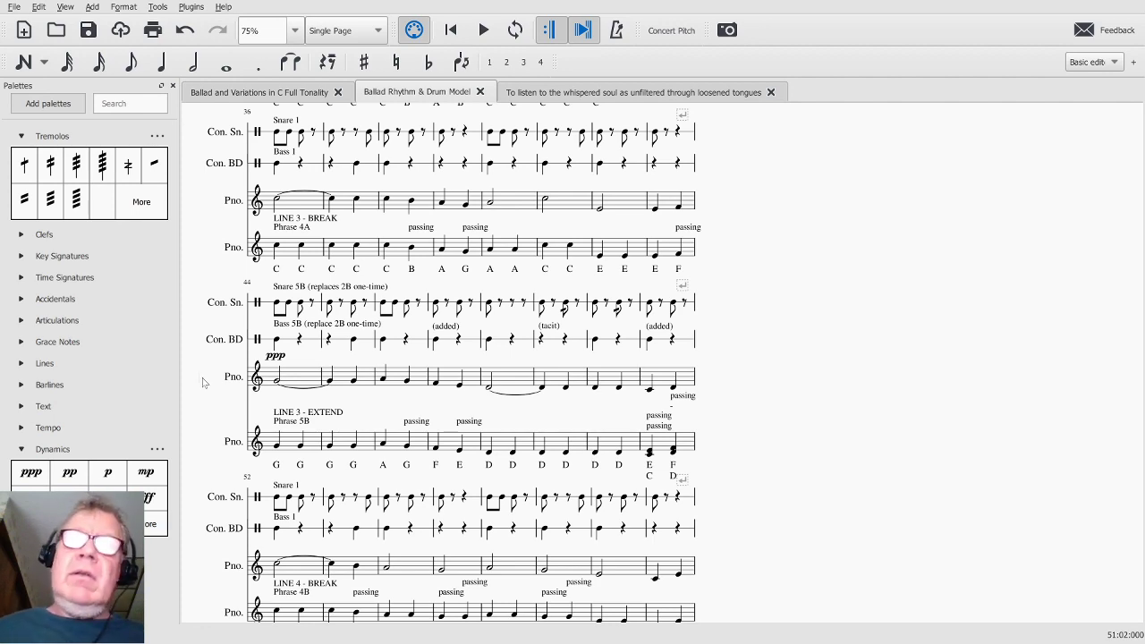
Return to the score's opening and check the first snare and bass drum notes, then switch windows.
scroll(202, 382, "up", 15)
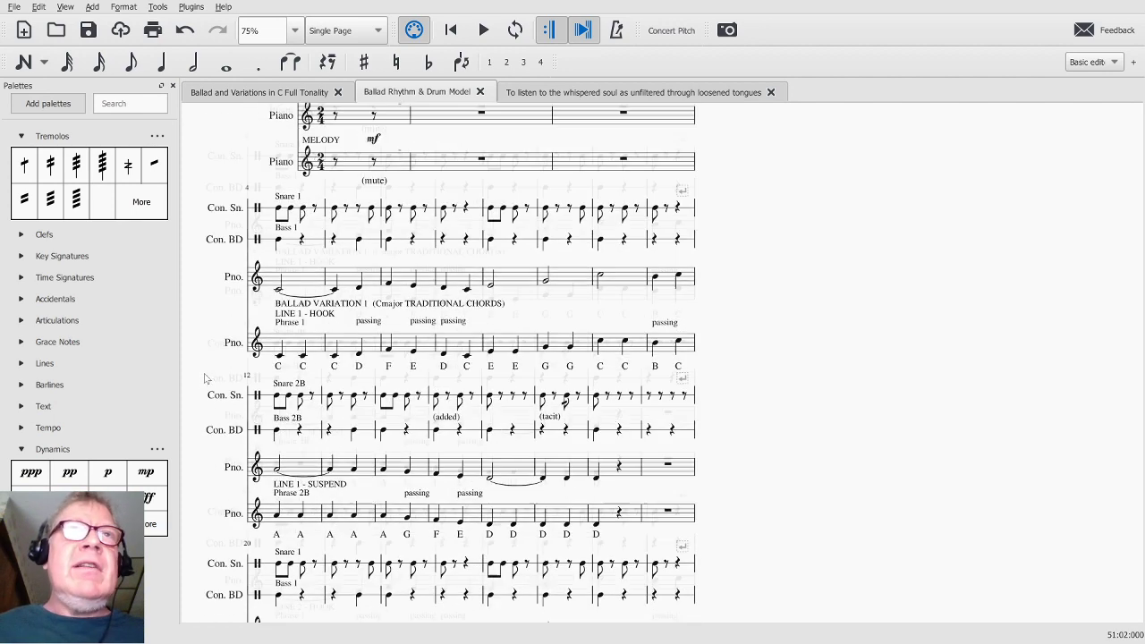
scroll(204, 378, "up", 3)
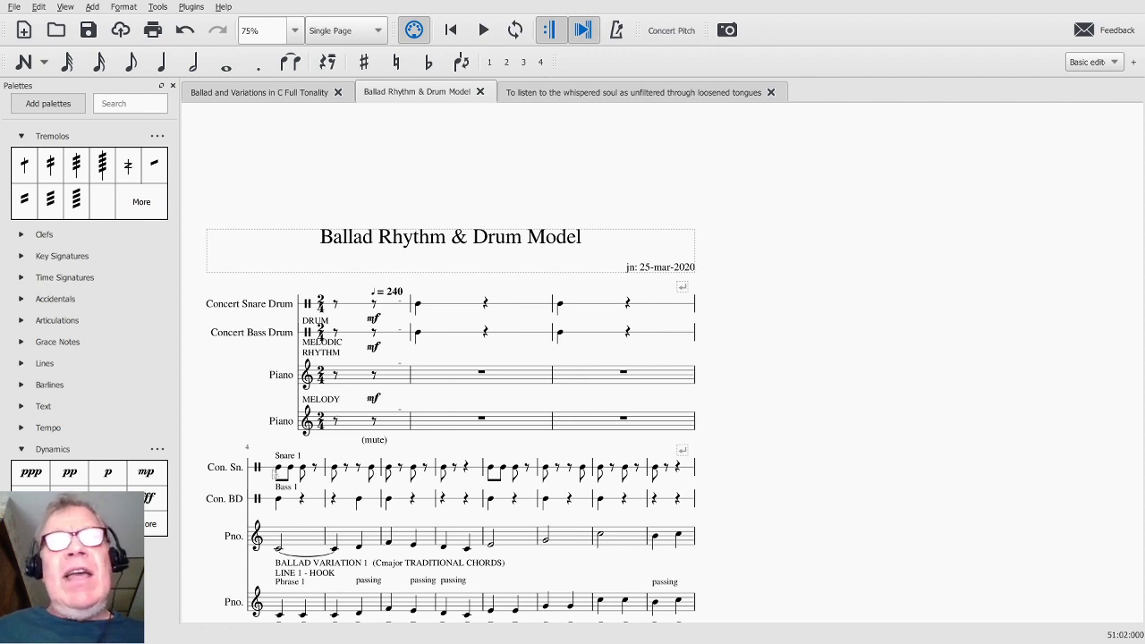
left_click(278, 467)
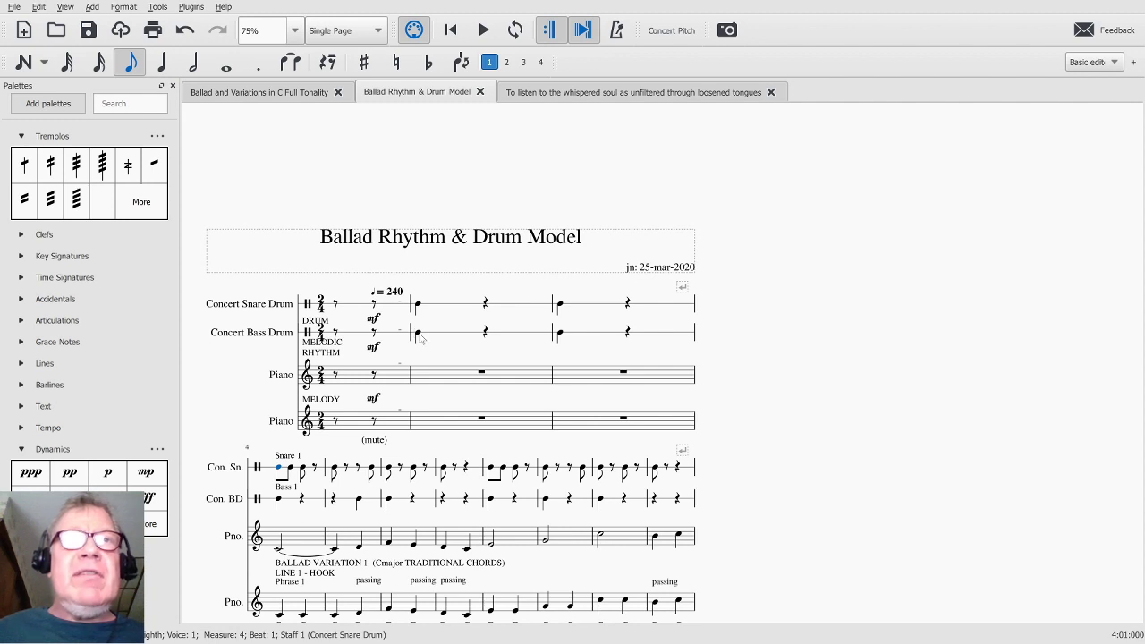
left_click(419, 333)
left_click(222, 396)
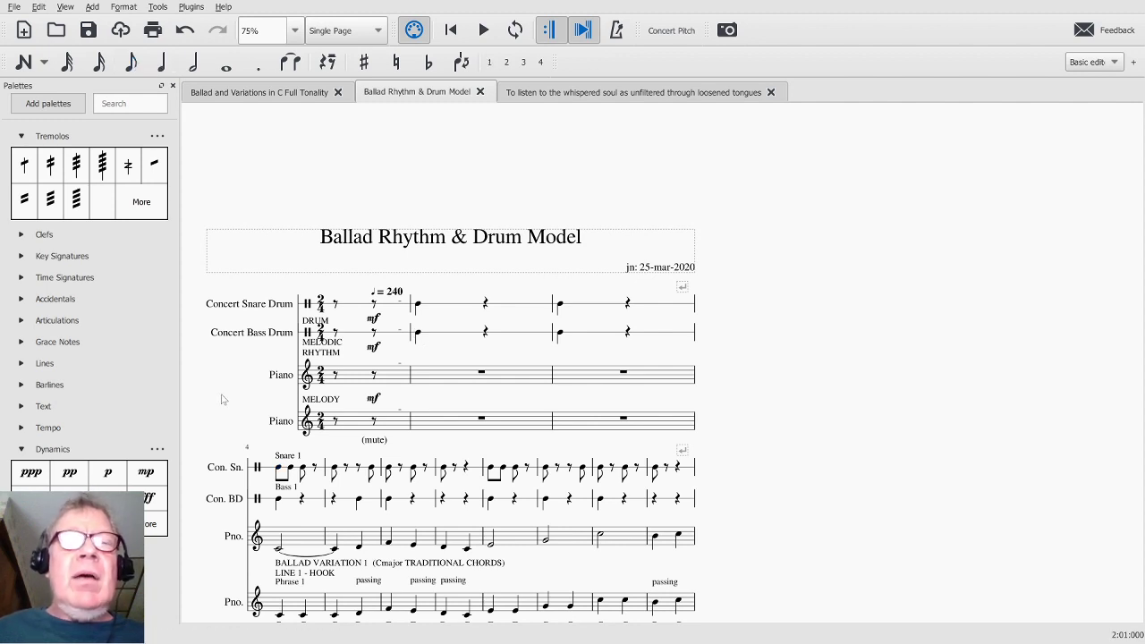
key("alt+Tab")
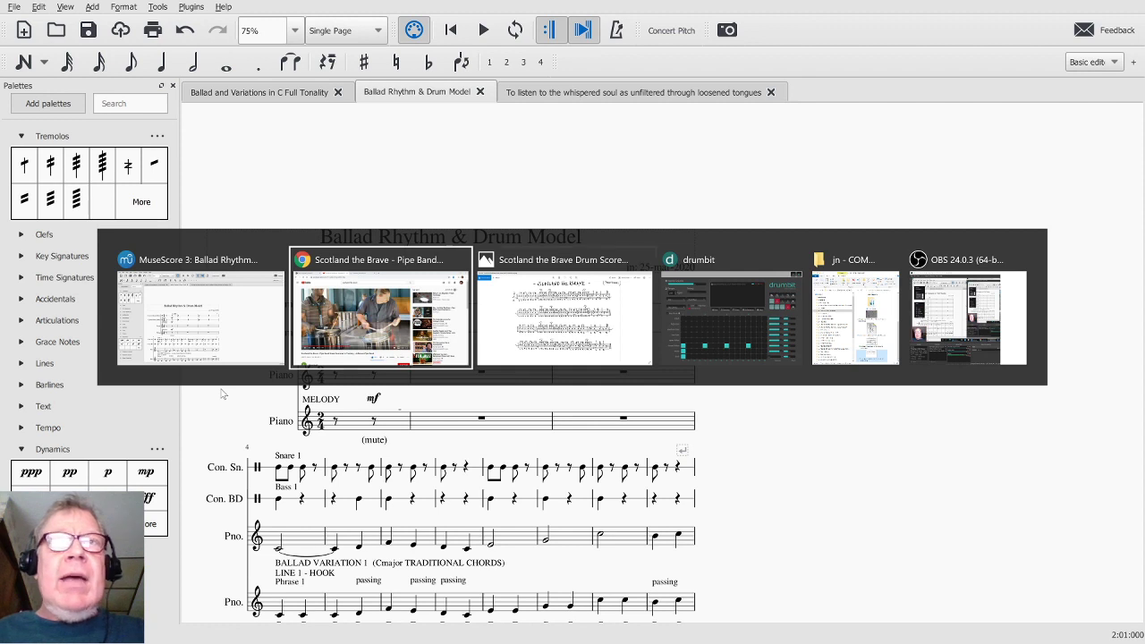
Play drumbit pattern A part 1, raise the kick volume to full, and replay it.
key("Tab")
key("Tab")
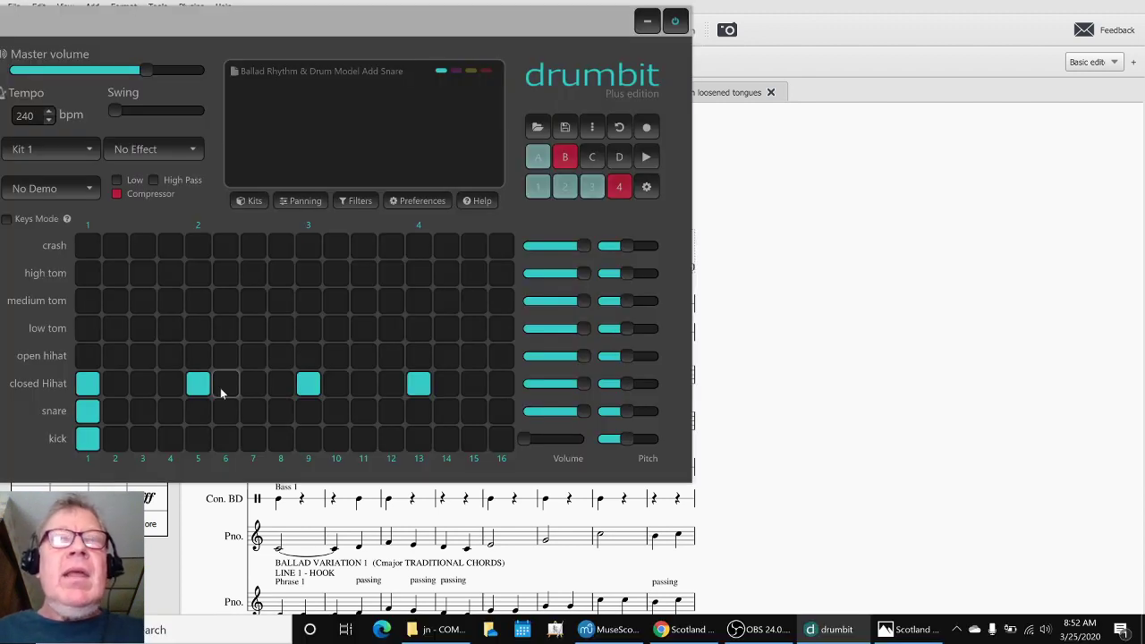
left_click(537, 156)
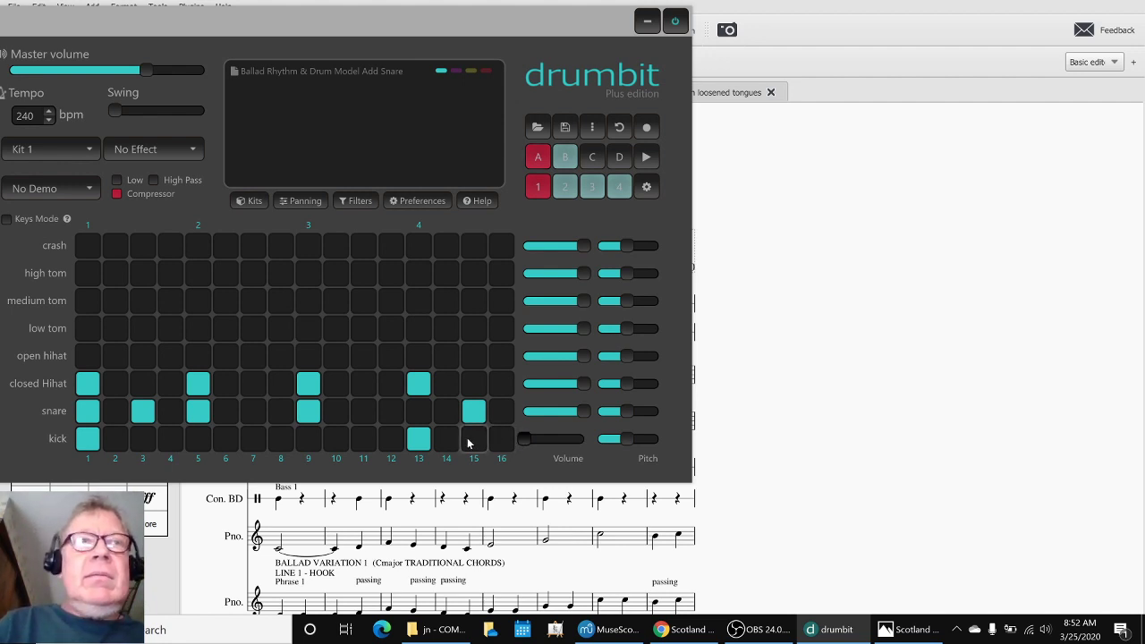
key("space")
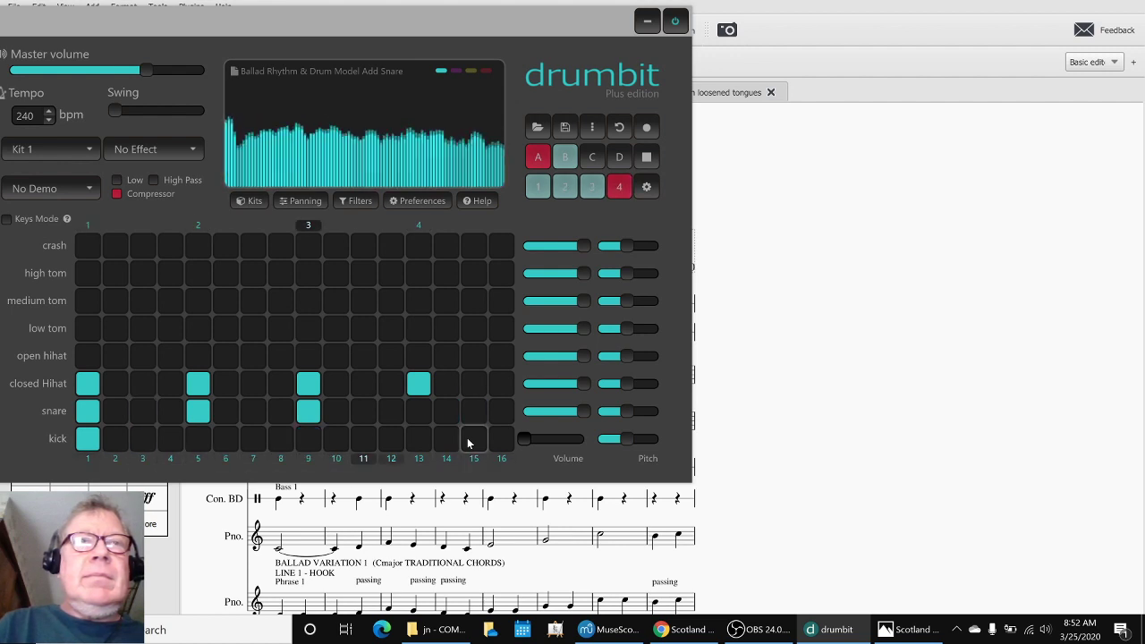
key("space")
left_click_drag(524, 439, 588, 453)
key("space")
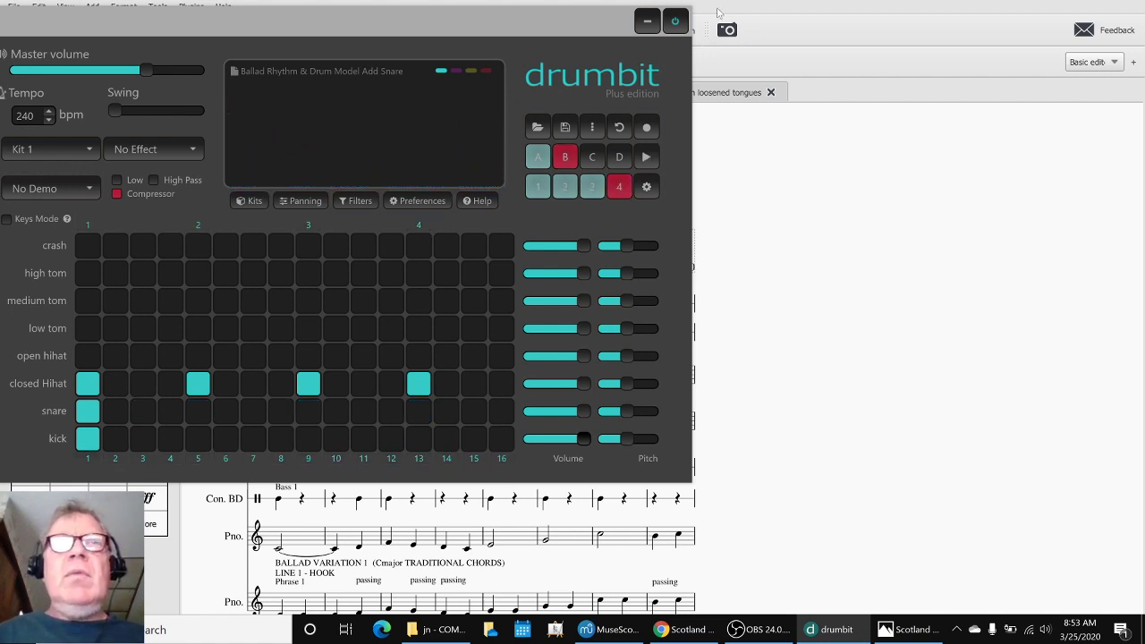
left_click(718, 12)
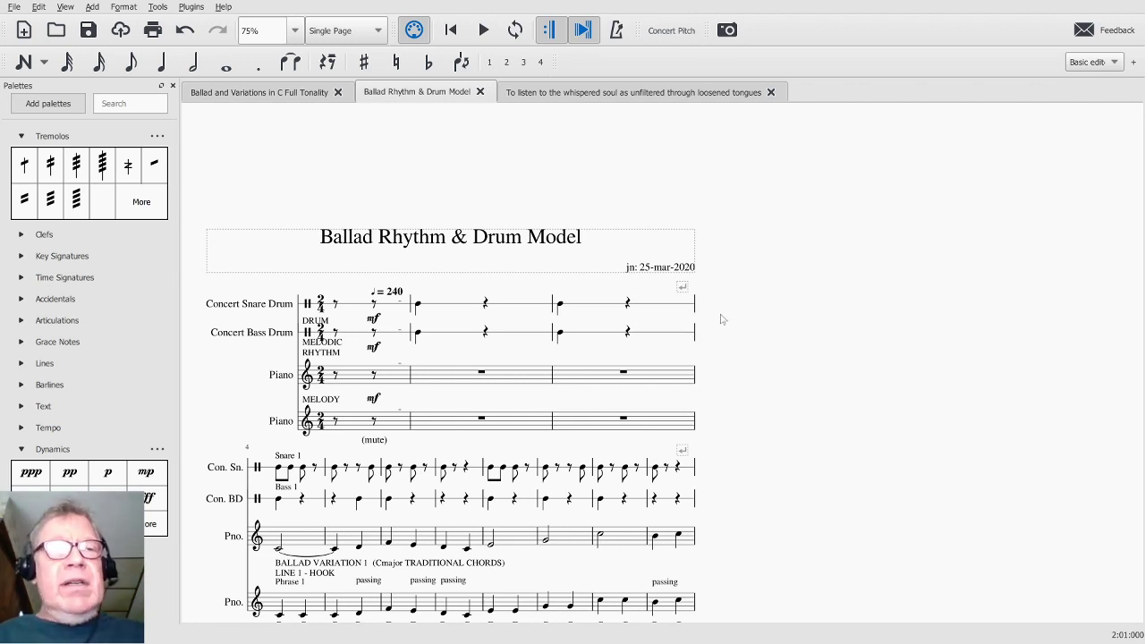
key("alt+Tab")
key("alt+Tab")
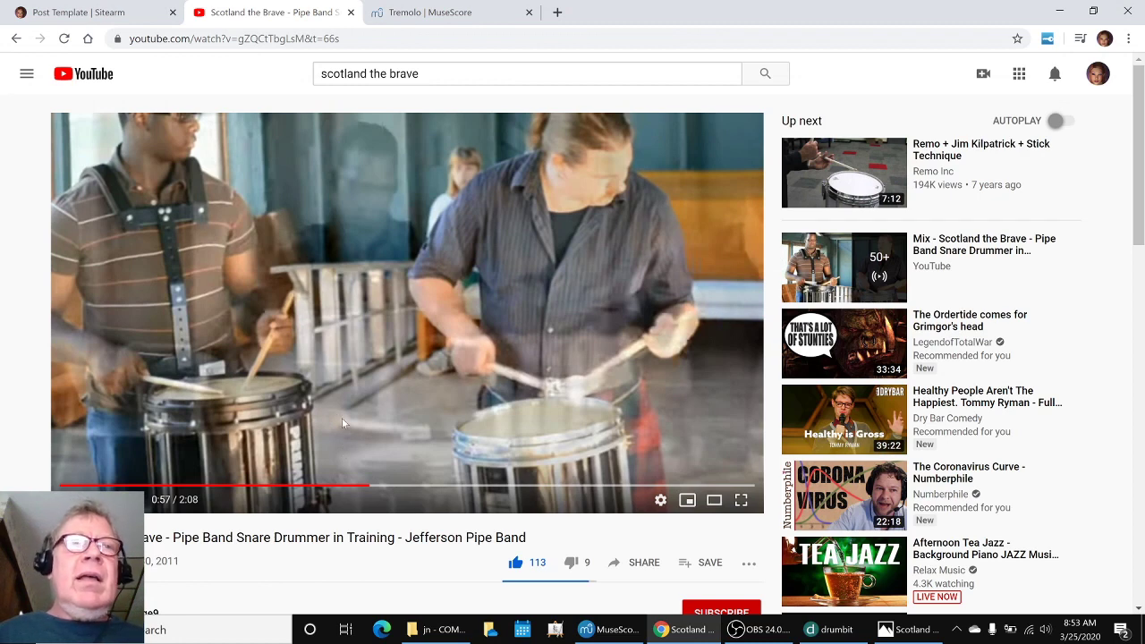
Show the hand-drawn Scotland the Brave drum score in Photos, then advance to the typeset v1.3 version.
left_click(897, 637)
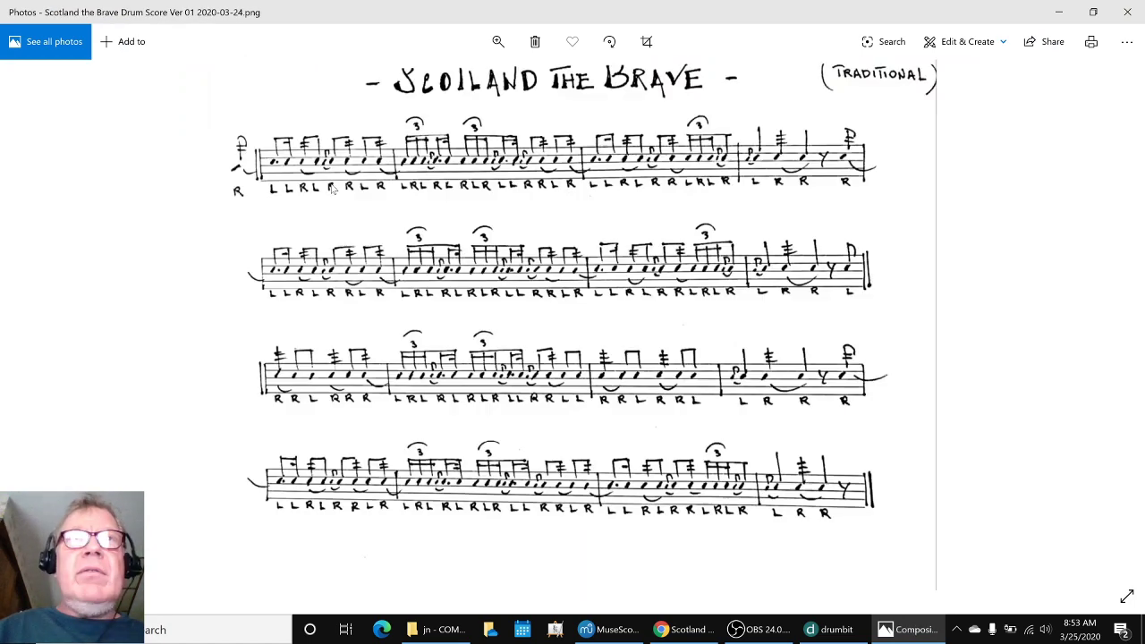
key("Right")
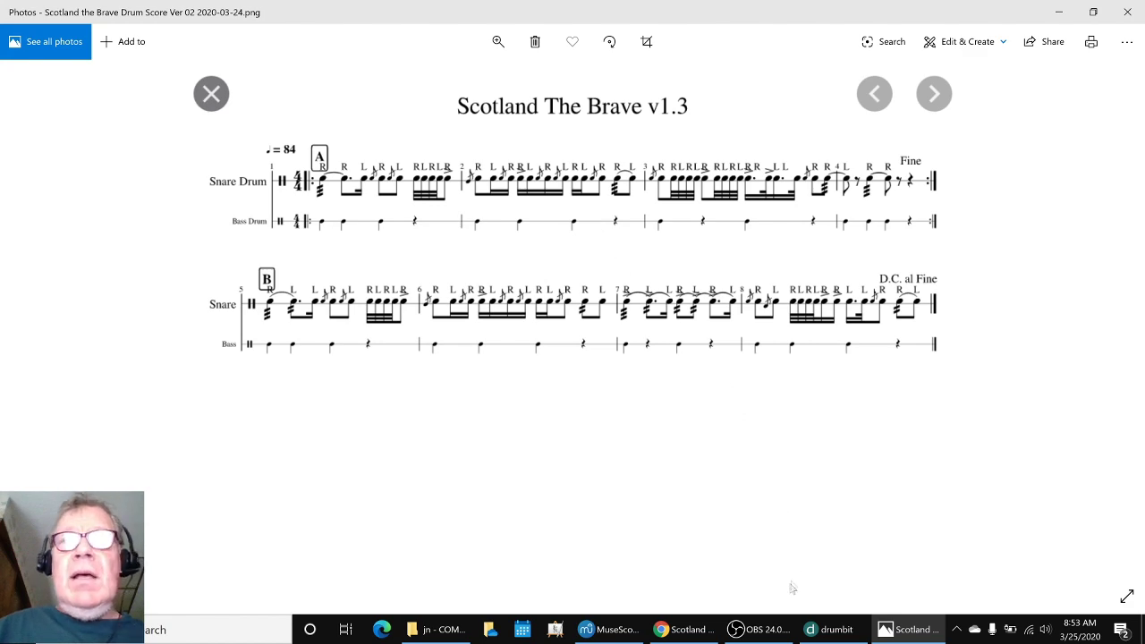
Replay the Scotland the Brave snare drummers' passage from 0:45, then return to MuseScore.
left_click(698, 634)
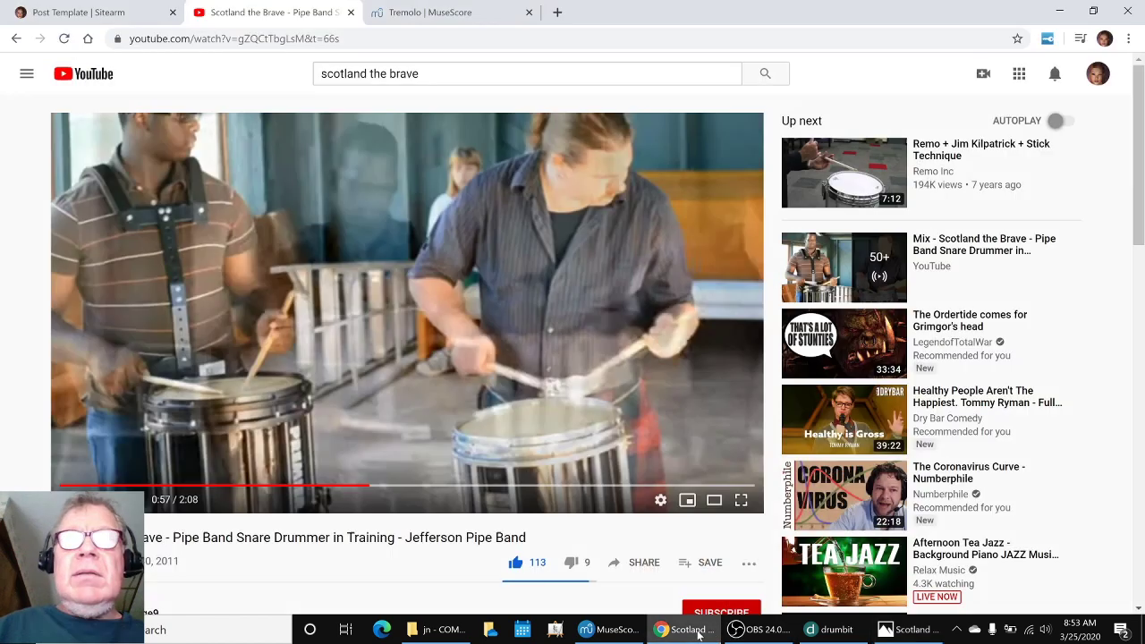
left_click(373, 347)
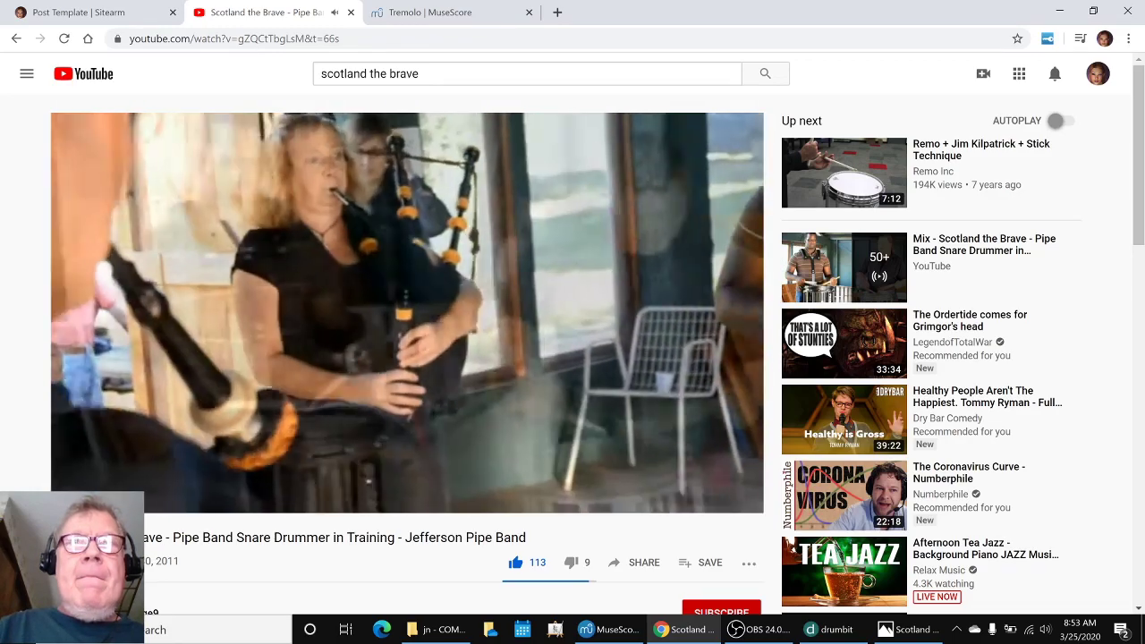
left_click(372, 344)
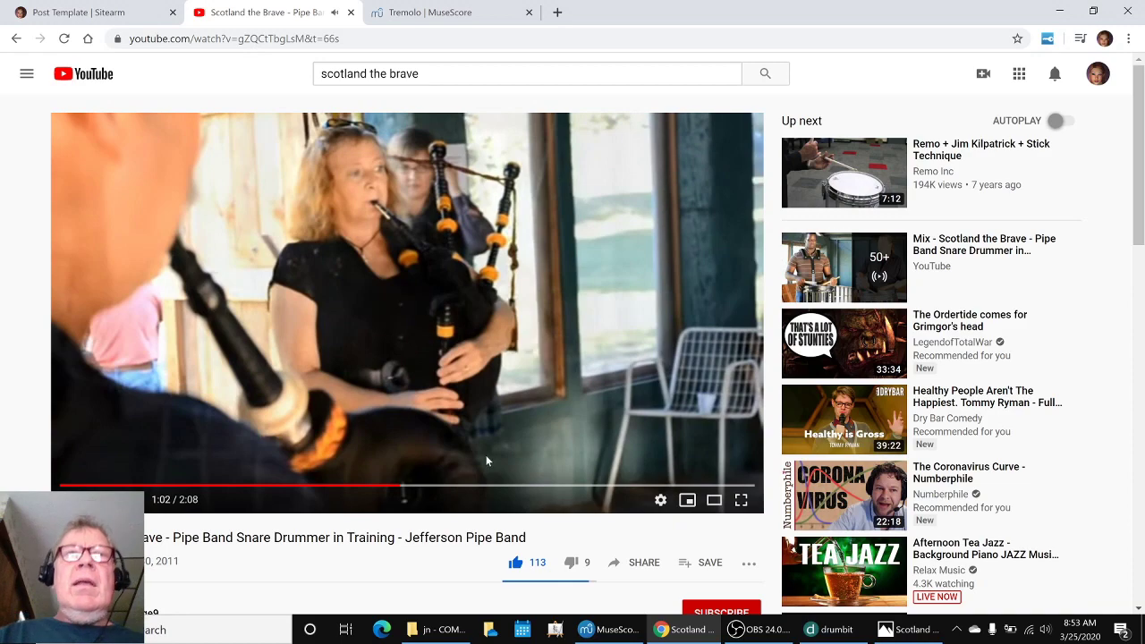
left_click(363, 486)
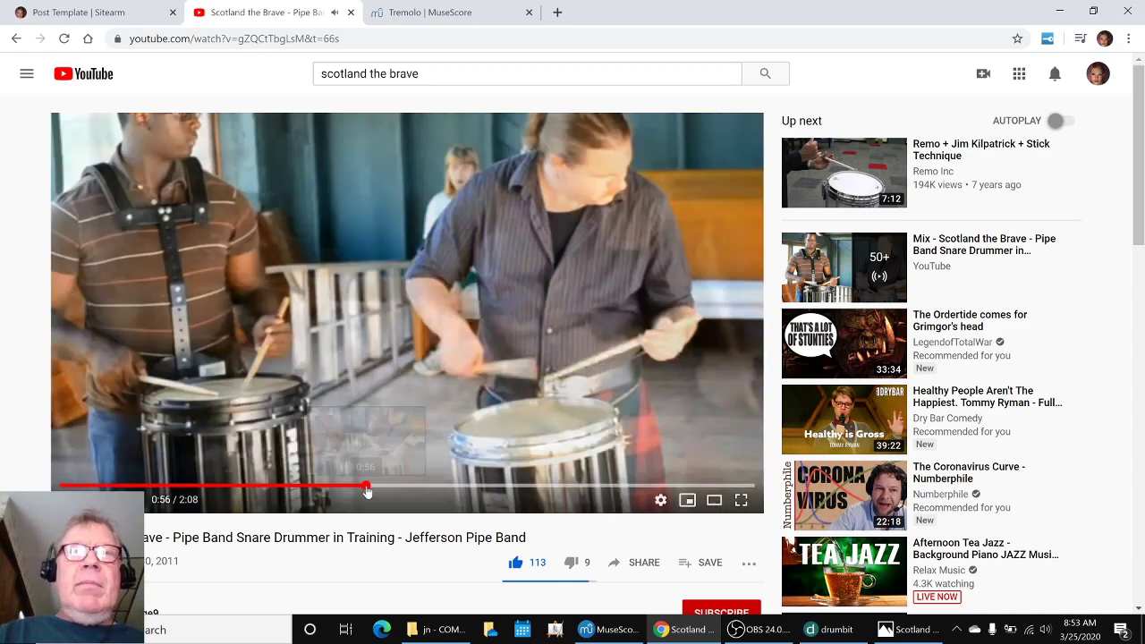
left_click(372, 383)
left_click(307, 484)
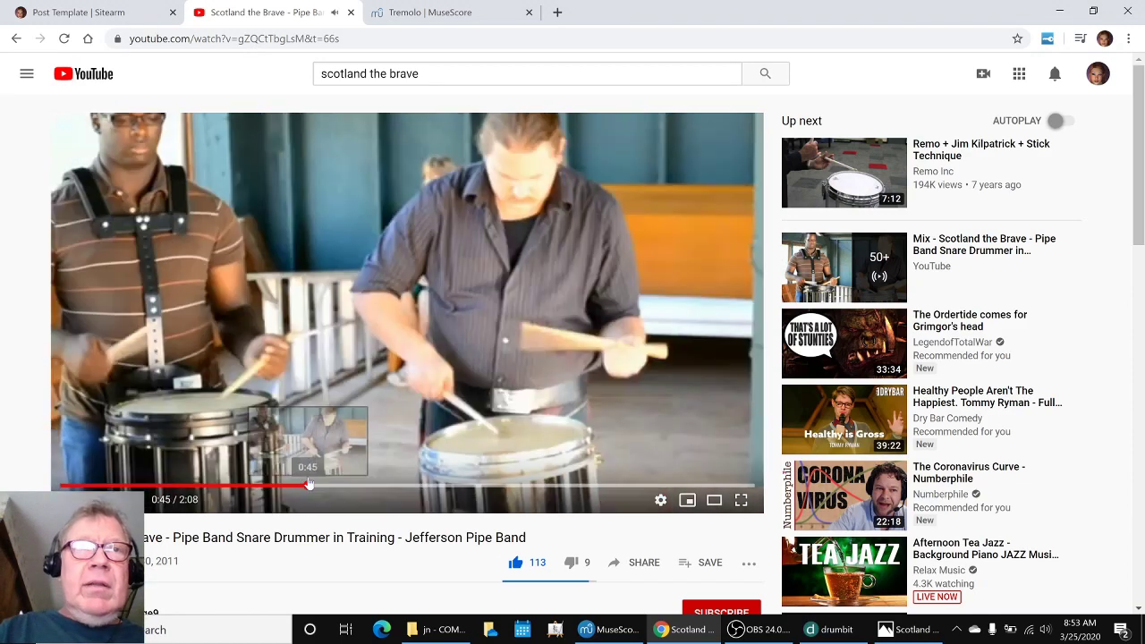
left_click(316, 377)
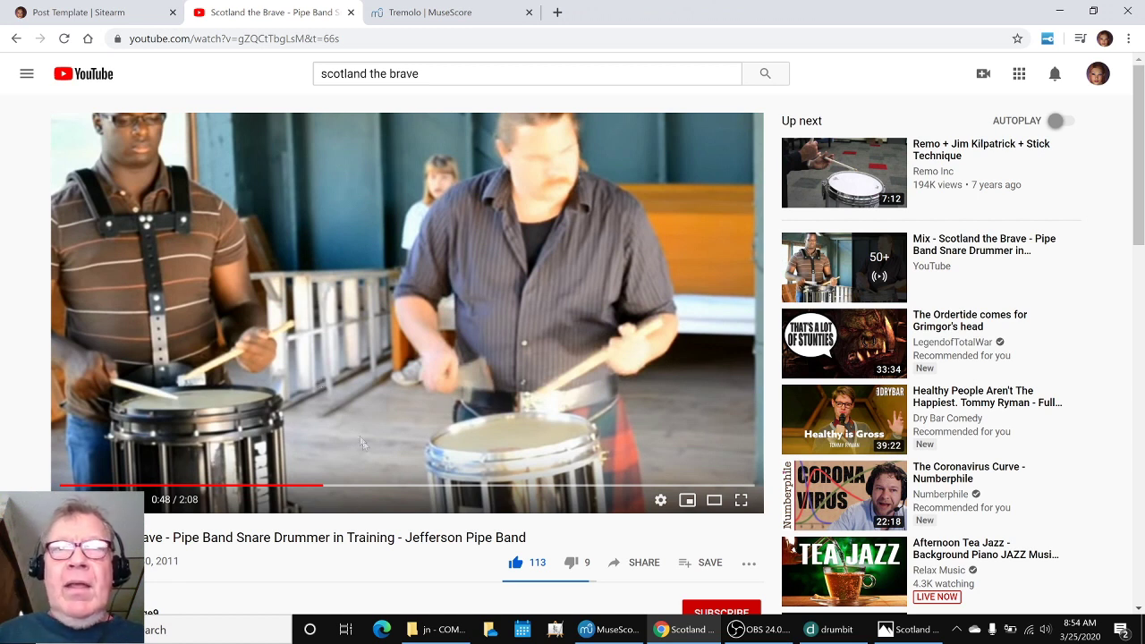
mouse_move(644, 632)
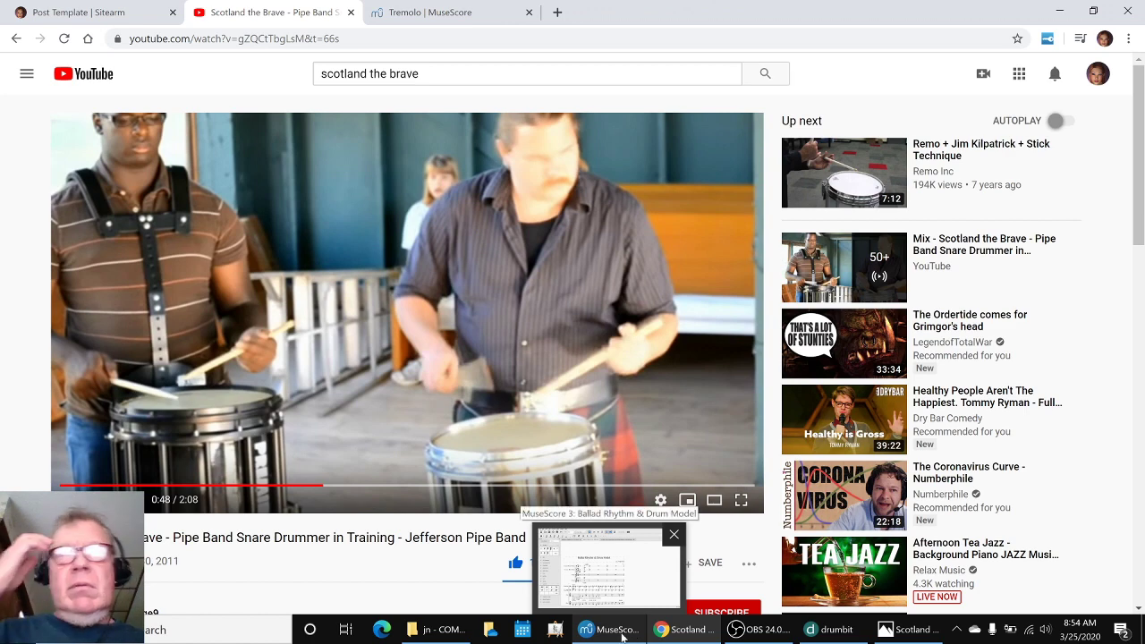
left_click(617, 630)
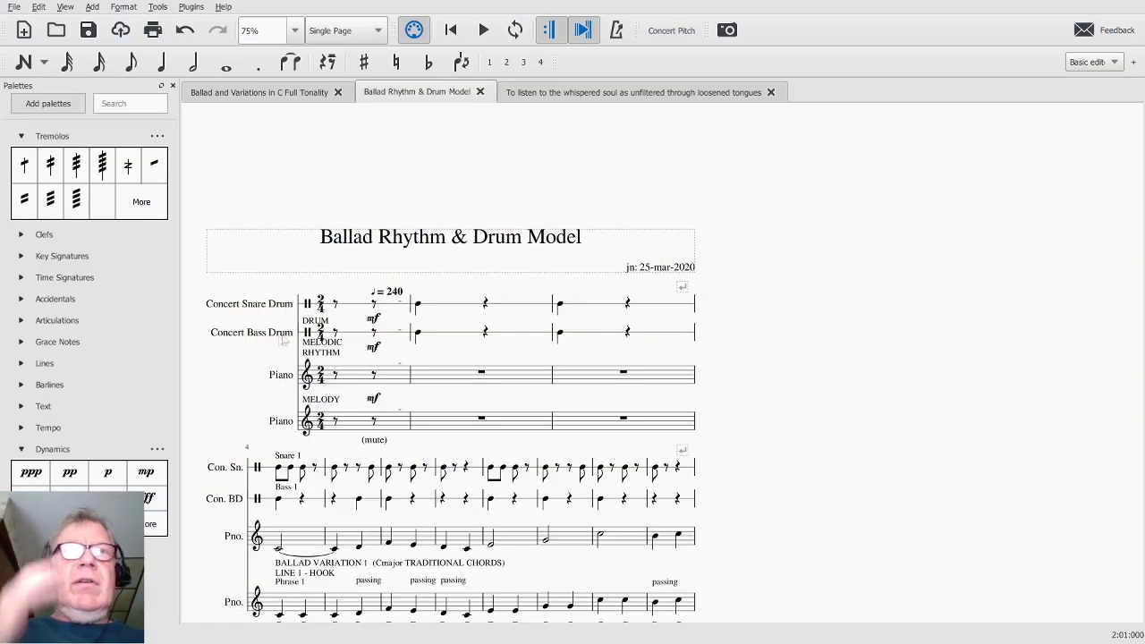
Play back the Ballad score passage around measure 17, then stop.
left_click(348, 374)
left_click(242, 398)
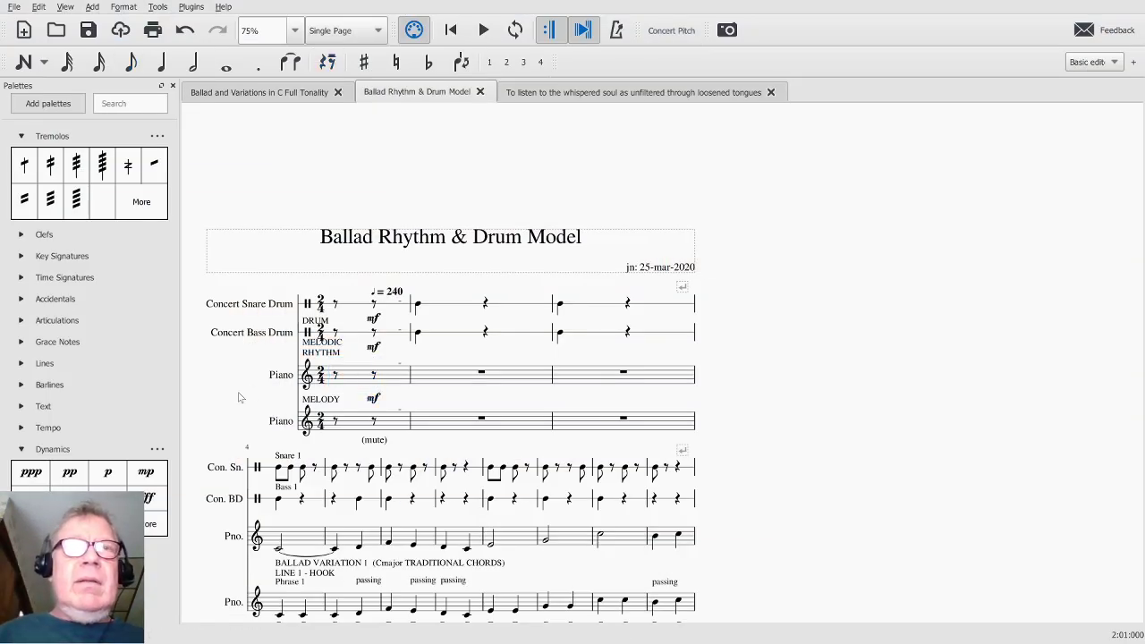
scroll(243, 398, "down", 1)
scroll(367, 436, "down", 3)
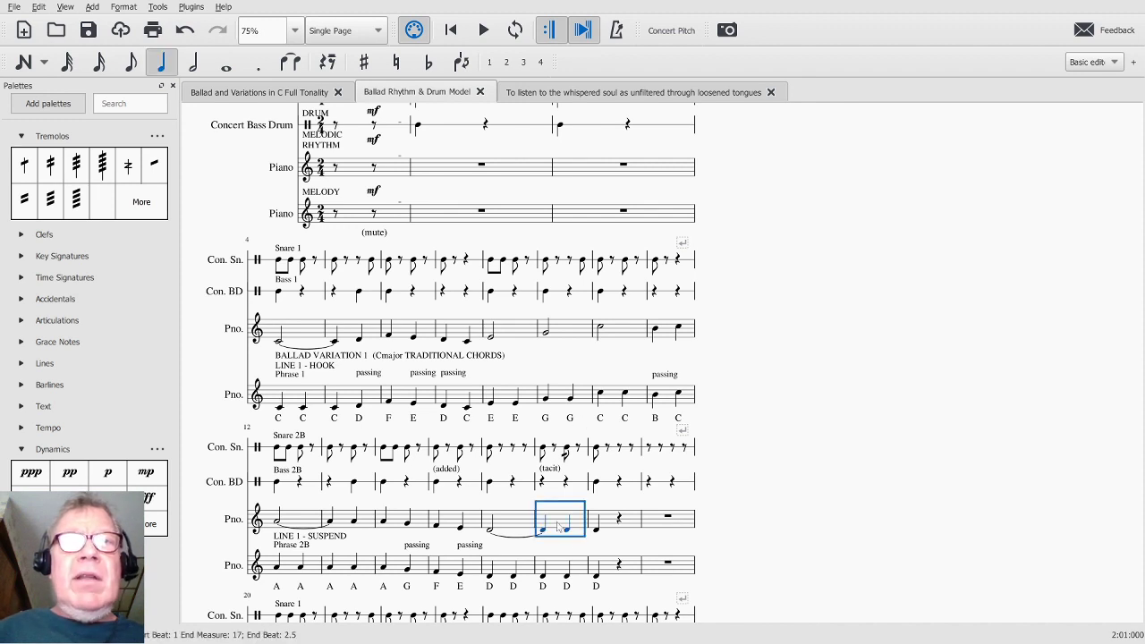
key("space")
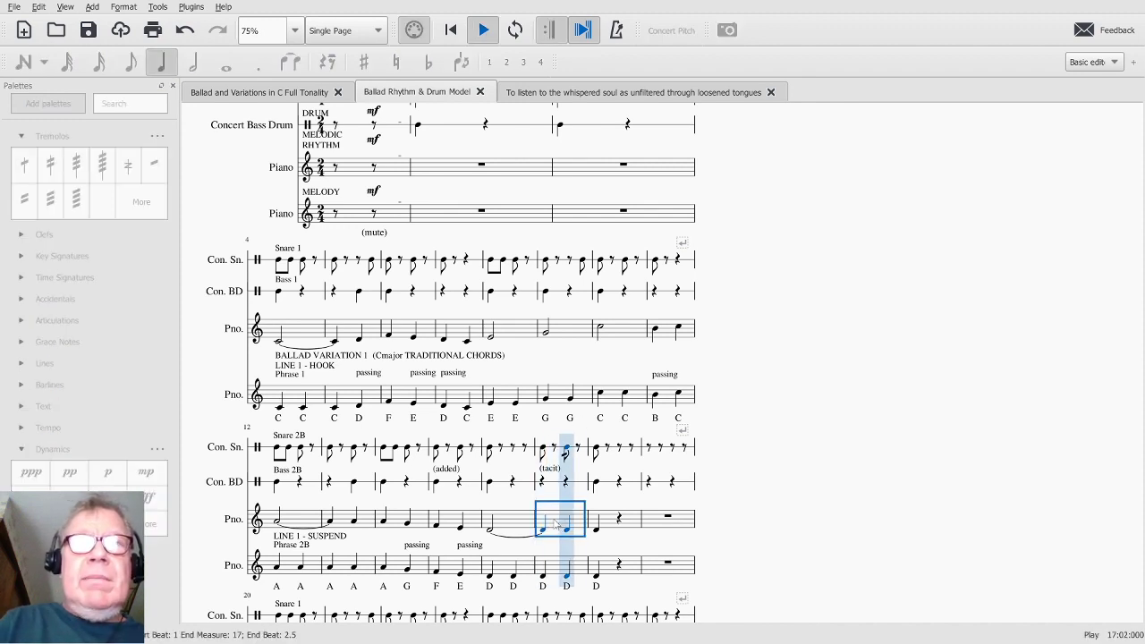
key("space")
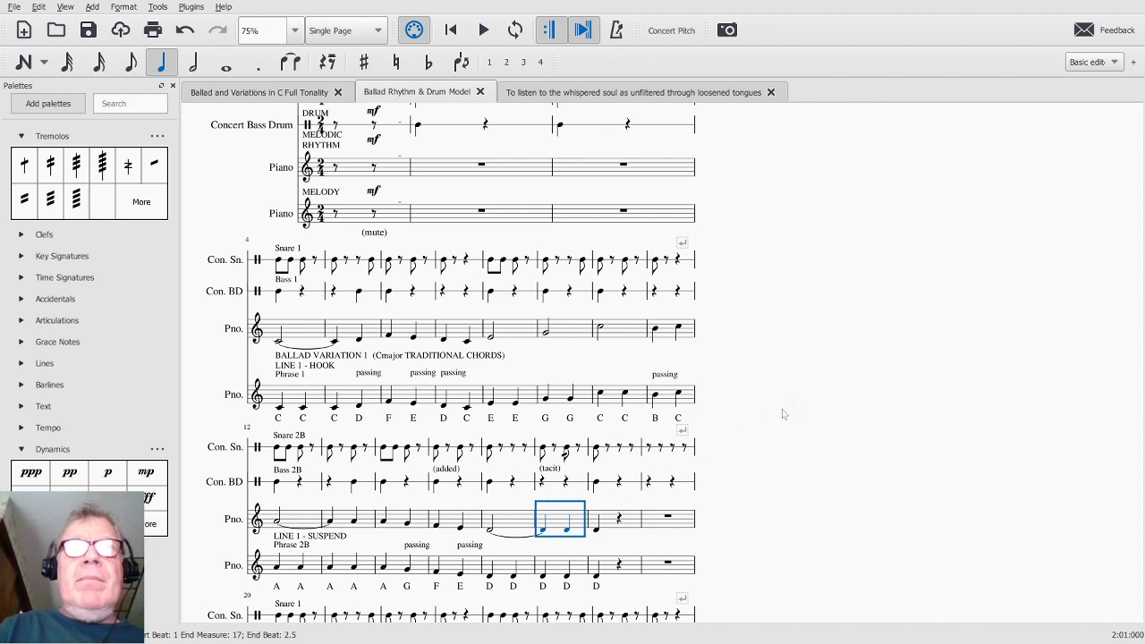
scroll(791, 407, "up", 3)
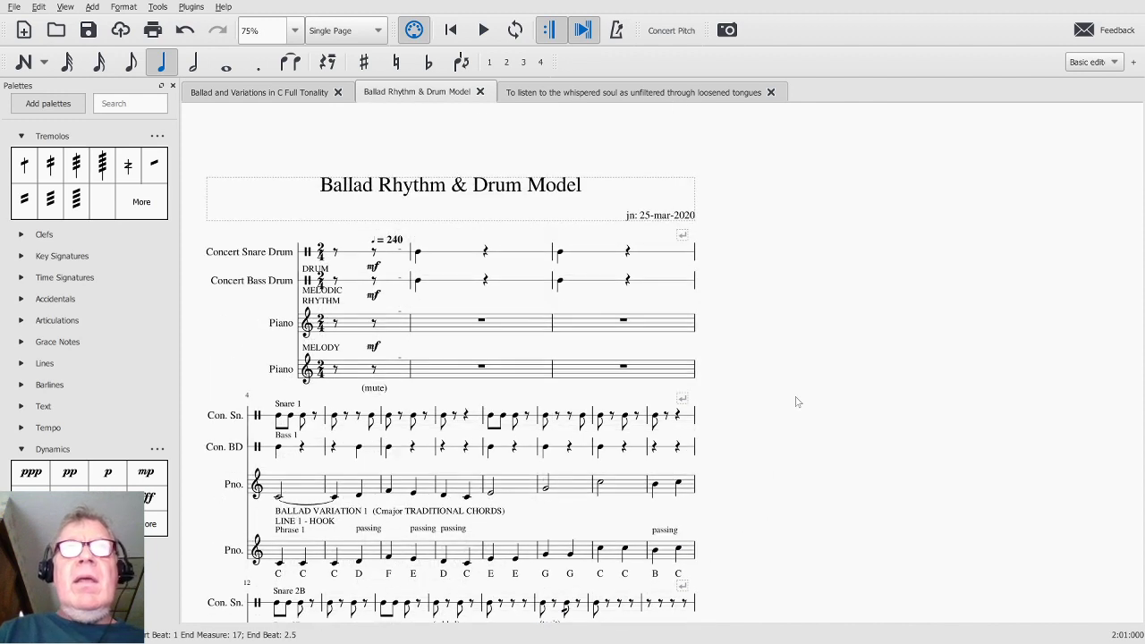
Select the first Piano measure and play the whole score from the beginning.
left_click(390, 376)
key("Escape")
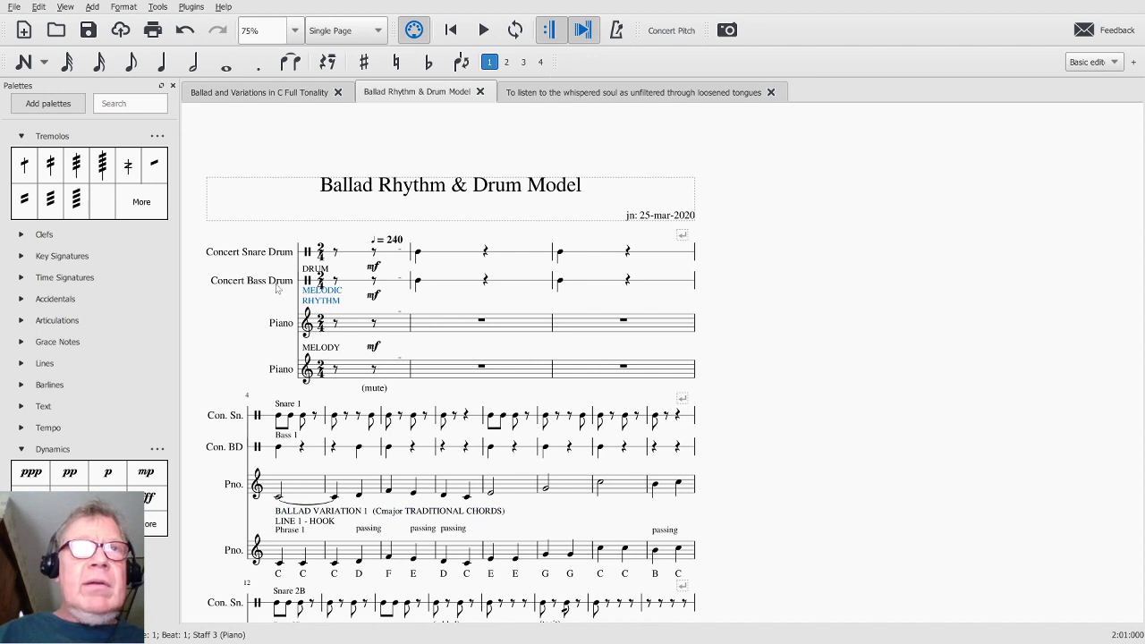
left_click(349, 327)
key("space")
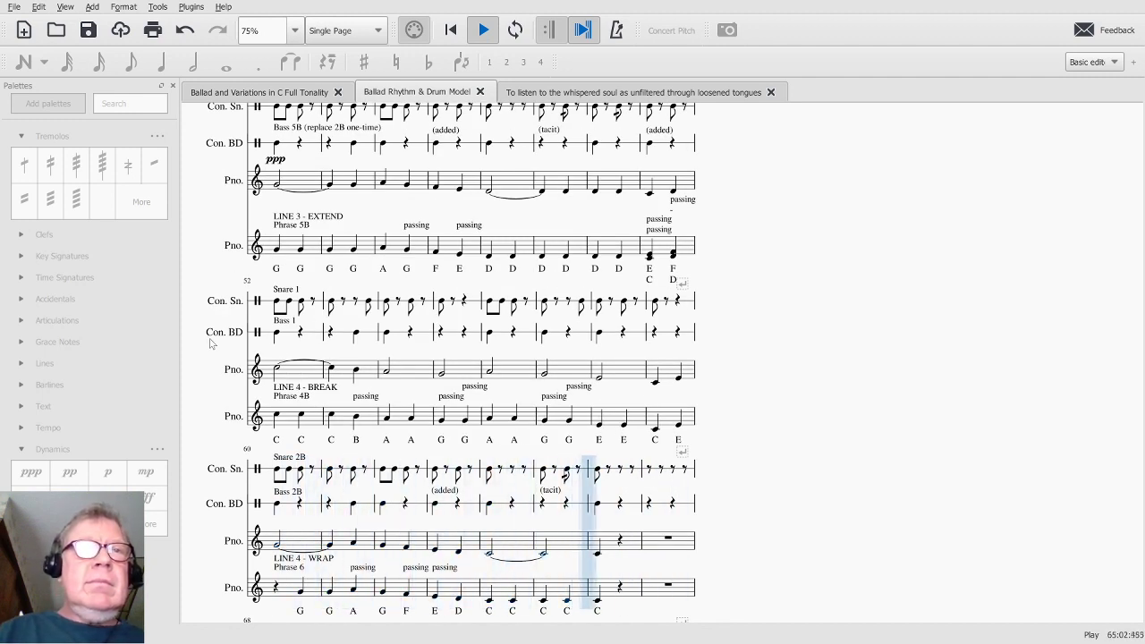
Delete the ppp dynamic marking at measure 44.
scroll(283, 331, "up", 4)
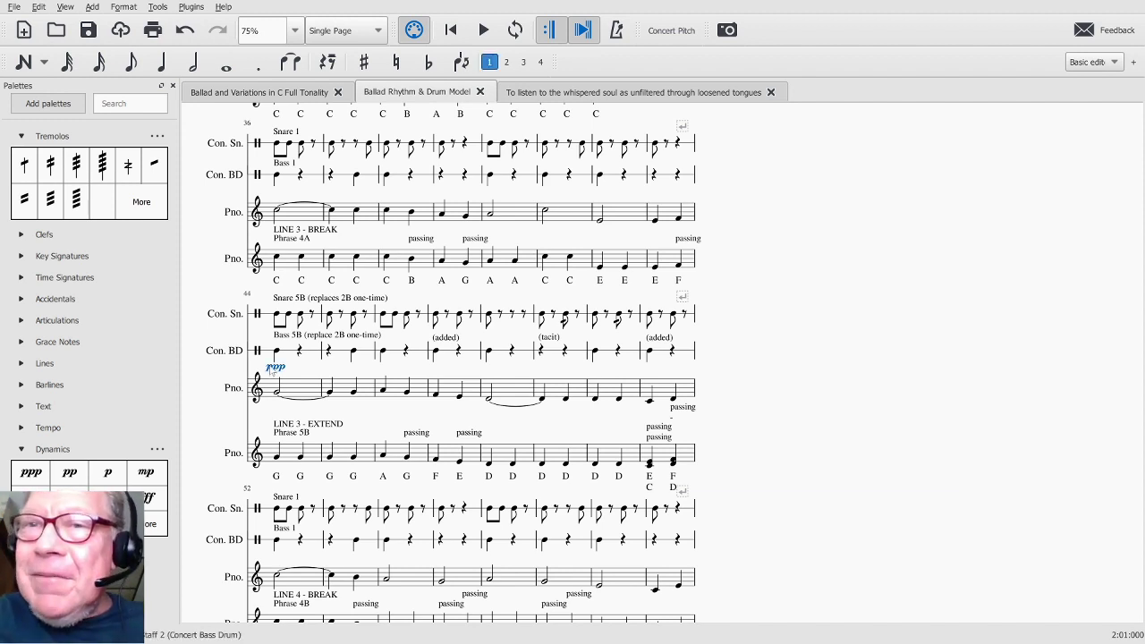
key("Delete")
scroll(251, 358, "up", 15)
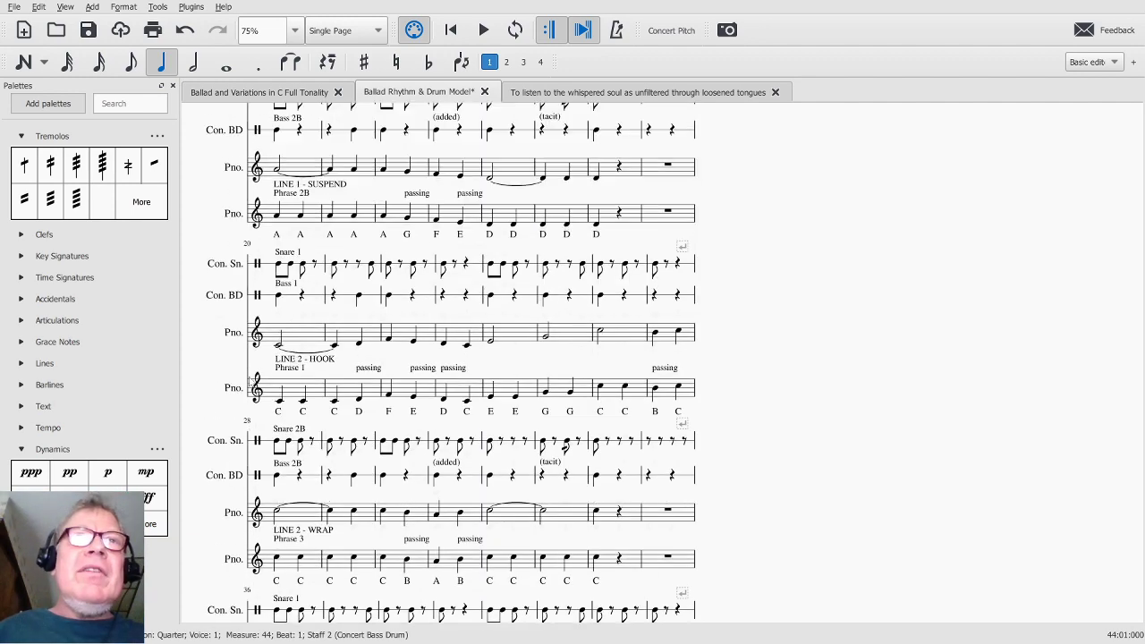
scroll(251, 332, "up", 3)
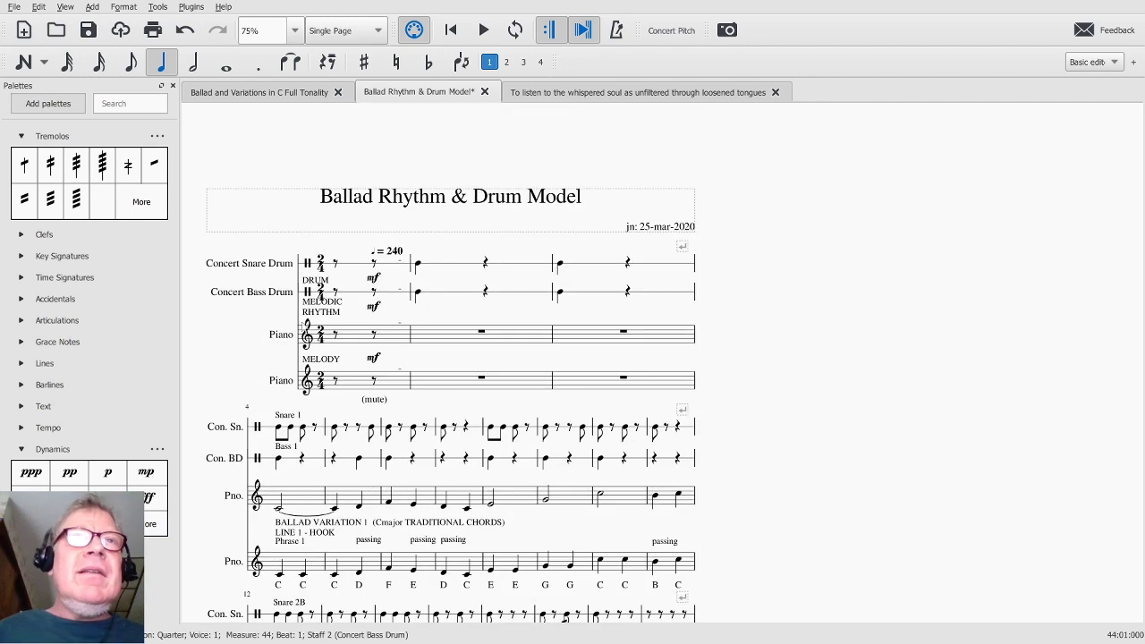
left_click(346, 332)
left_click(238, 350)
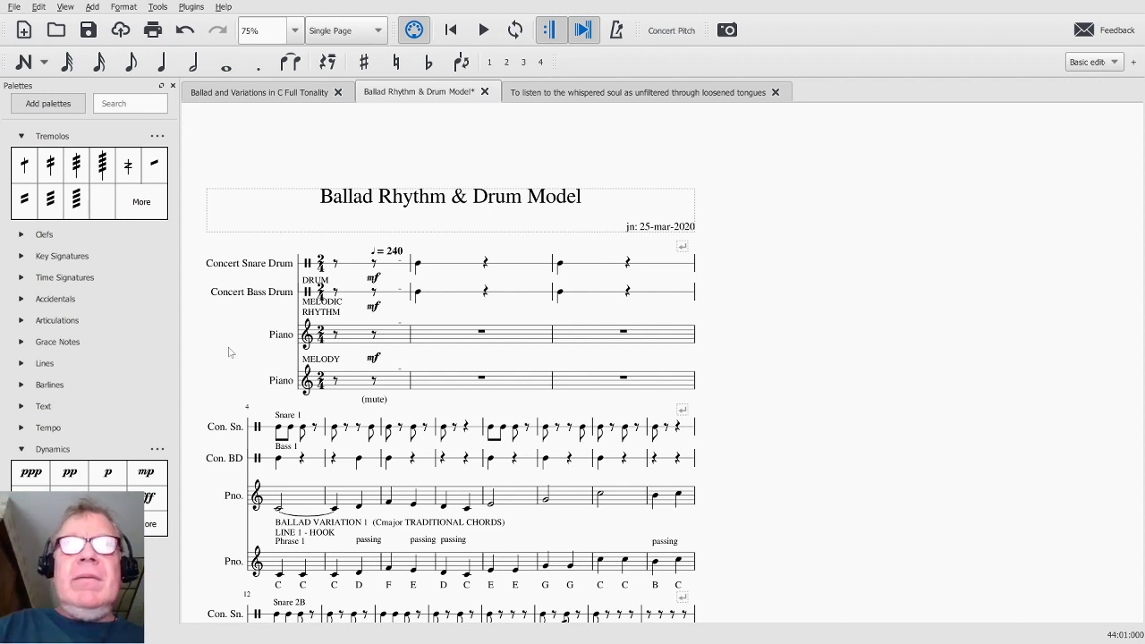
key("space")
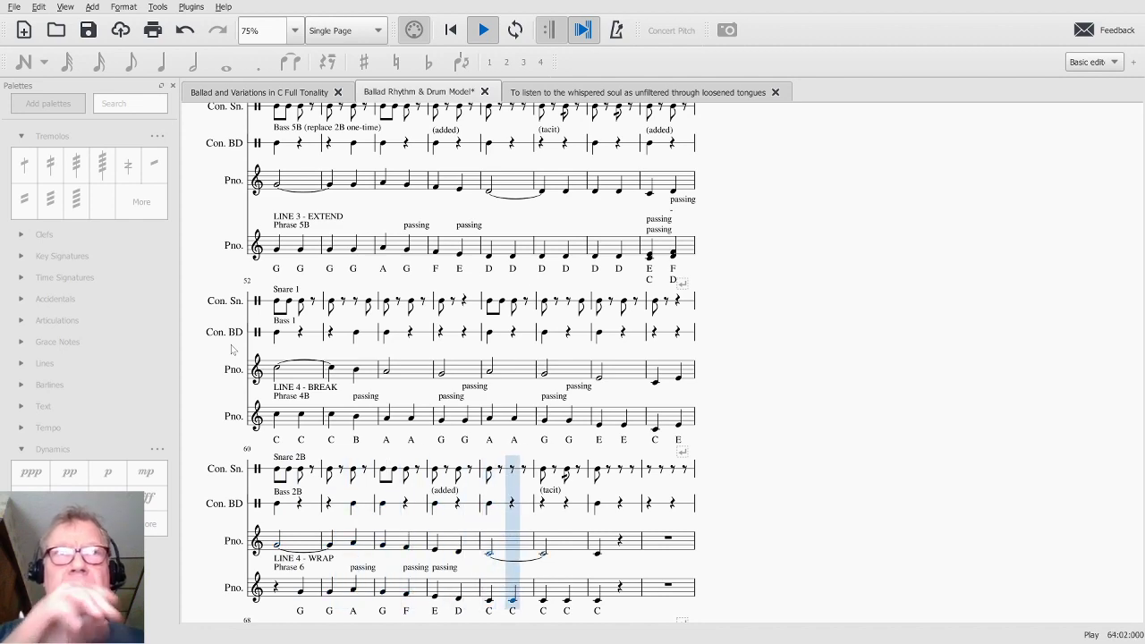
key("space")
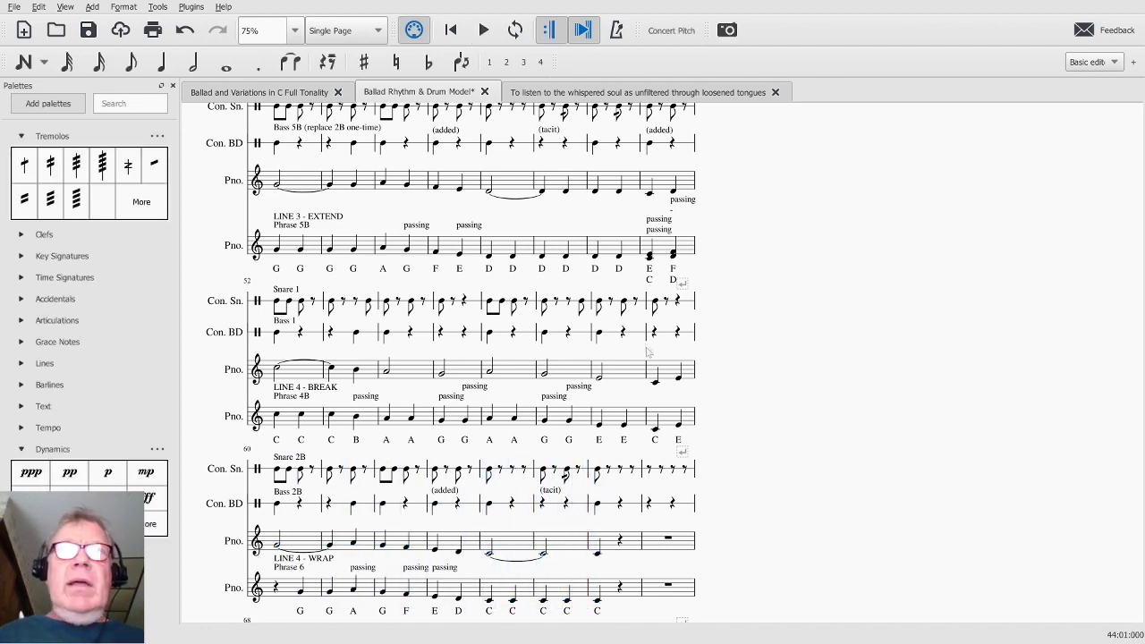
Play the Ballad Rhythm & Drum Model from measure 44, then stop and deselect.
scroll(648, 352, "up", 4)
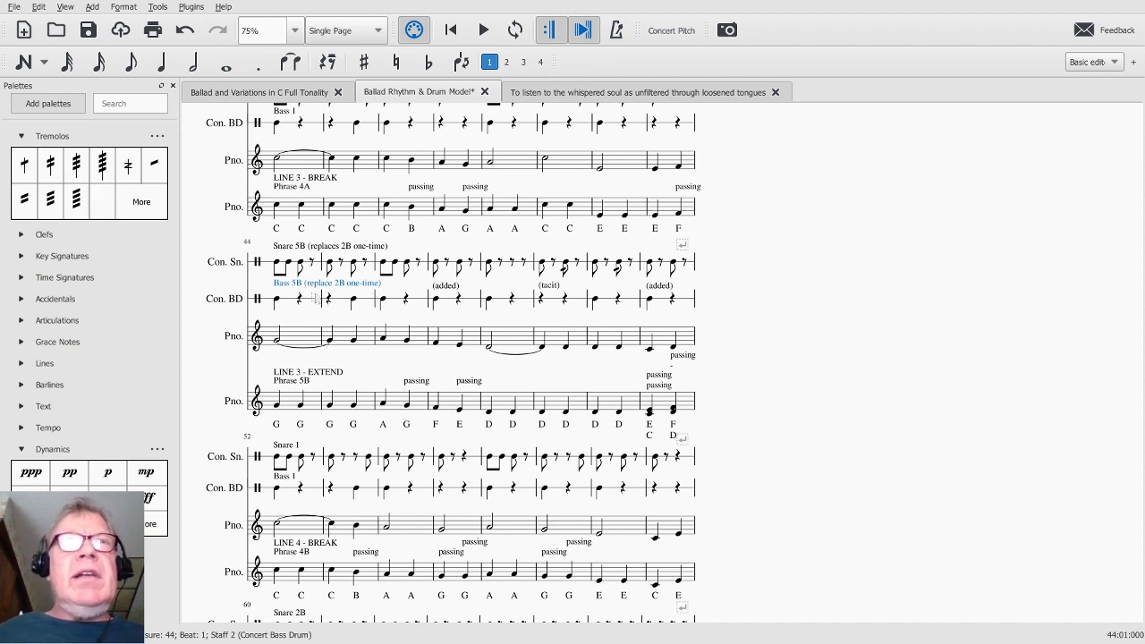
left_click(658, 413)
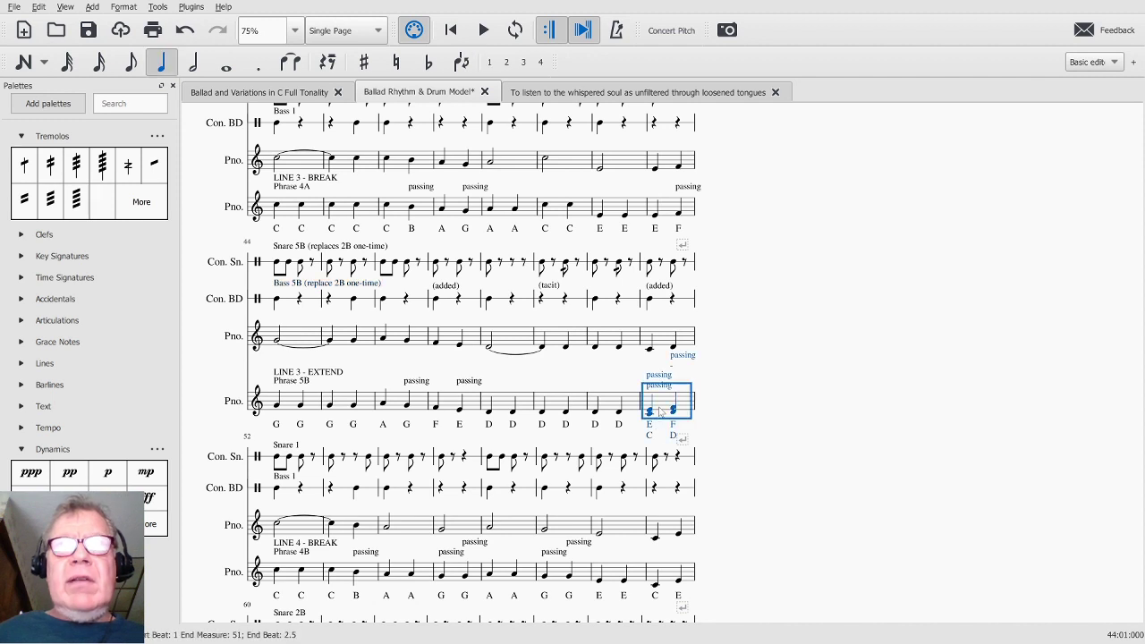
left_click(297, 251)
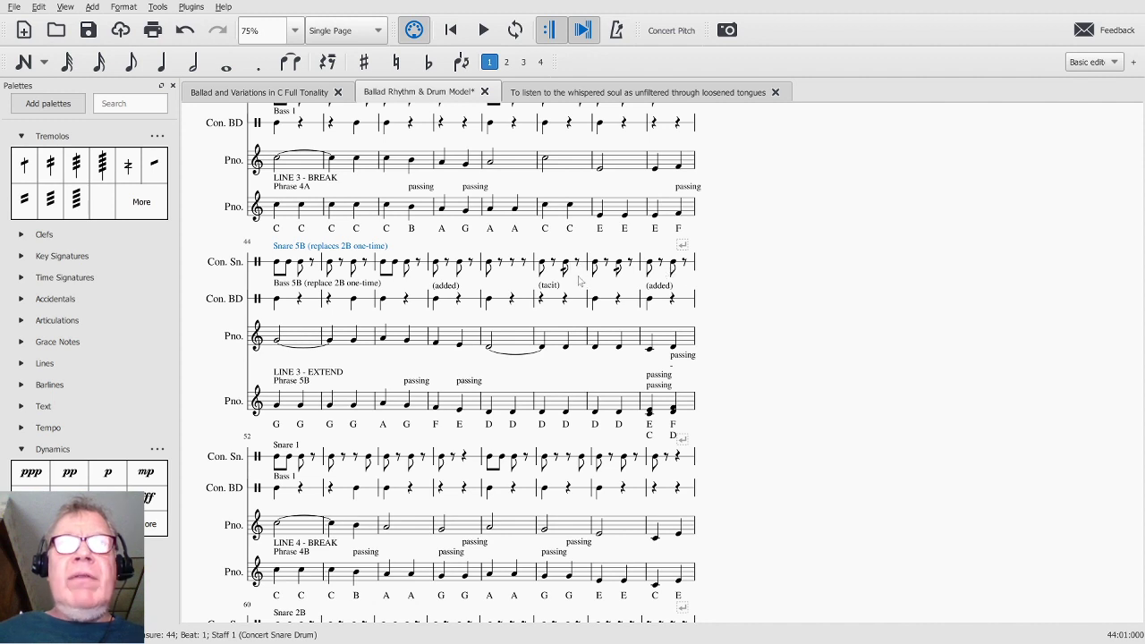
left_click(292, 343)
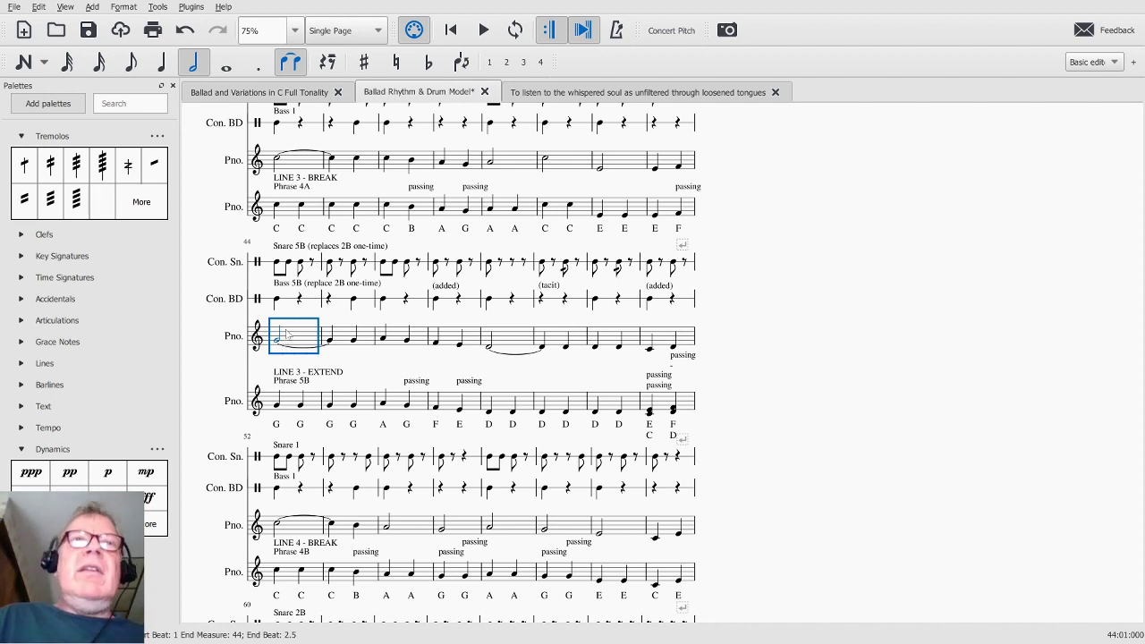
key("space")
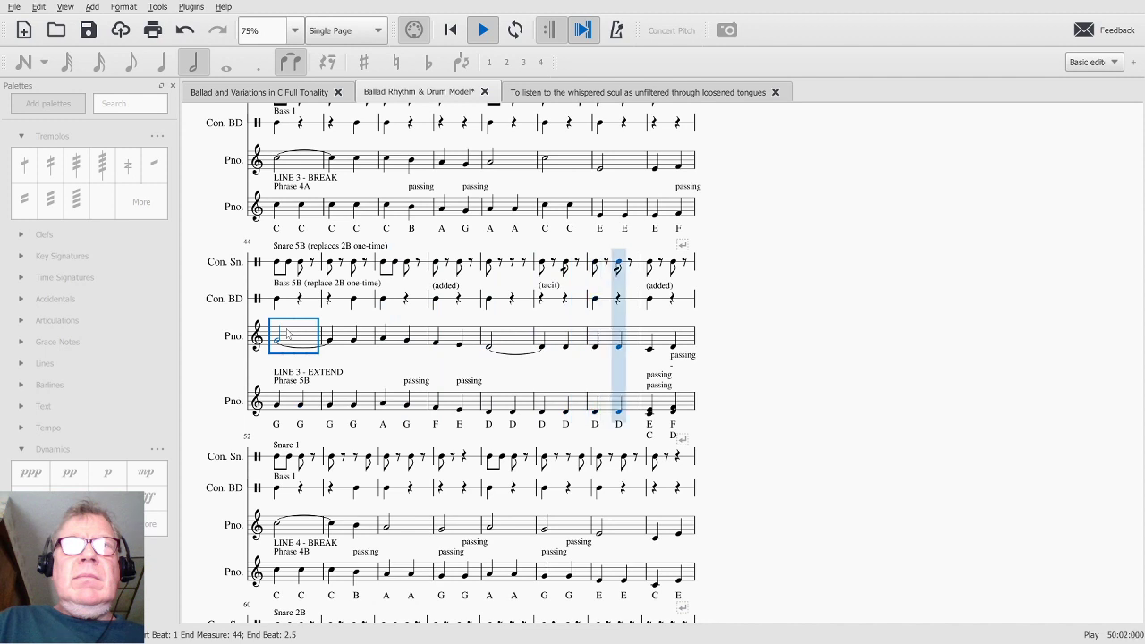
key("space")
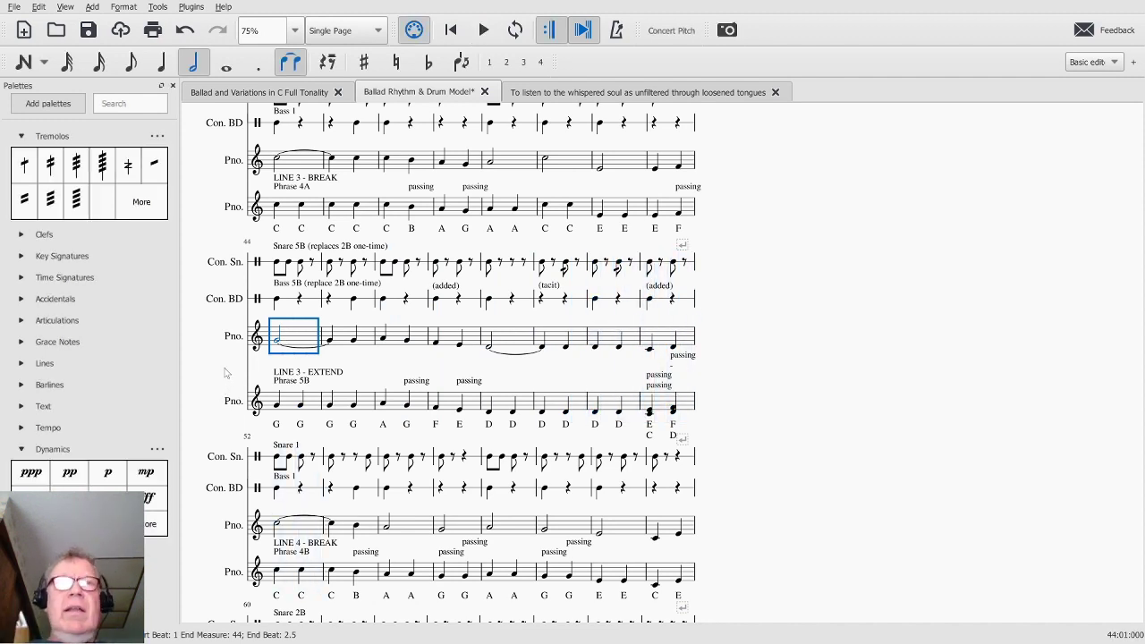
key("Escape")
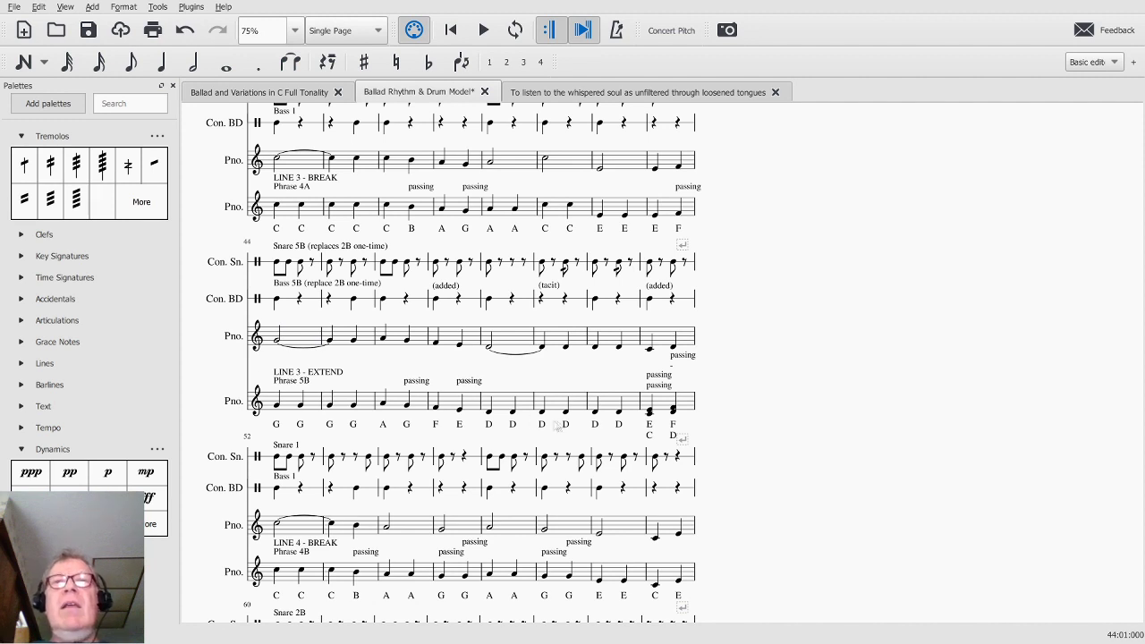
left_click(663, 405)
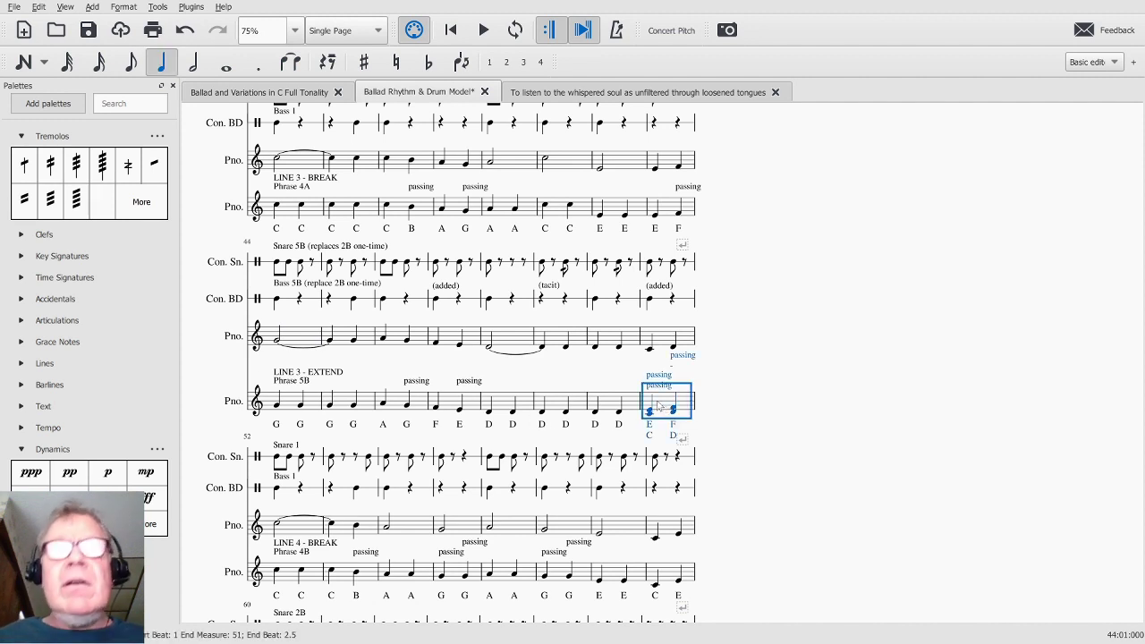
Switch to the Ballad and Variations in C Full Tonality score and scroll to measure 240.
left_click(251, 93)
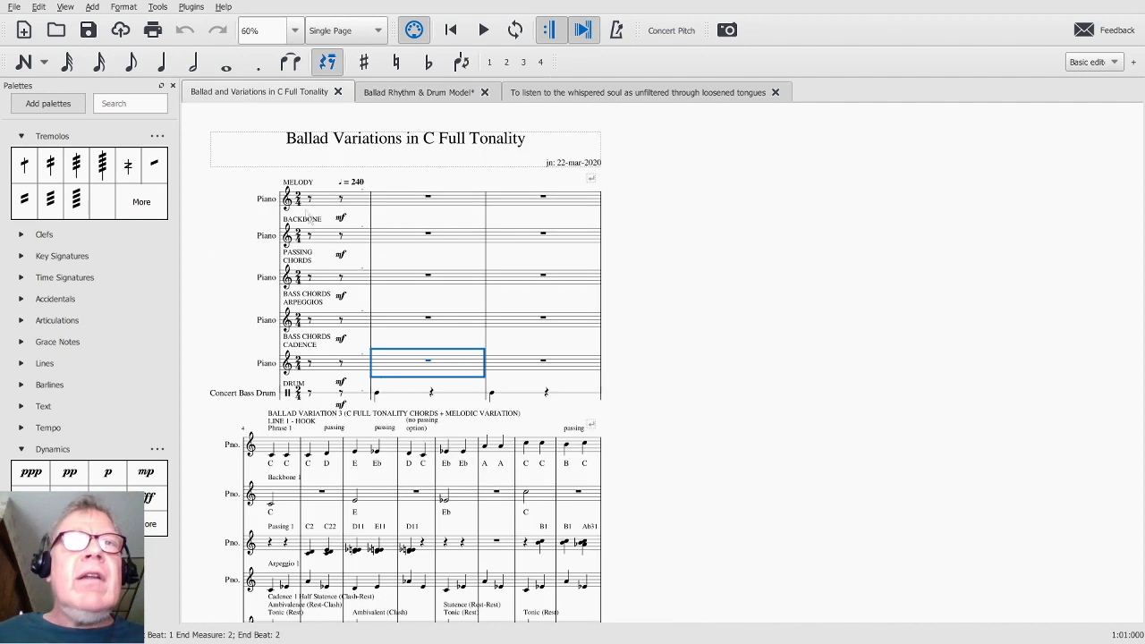
scroll(319, 222, "down", 8)
scroll(319, 222, "down", 10)
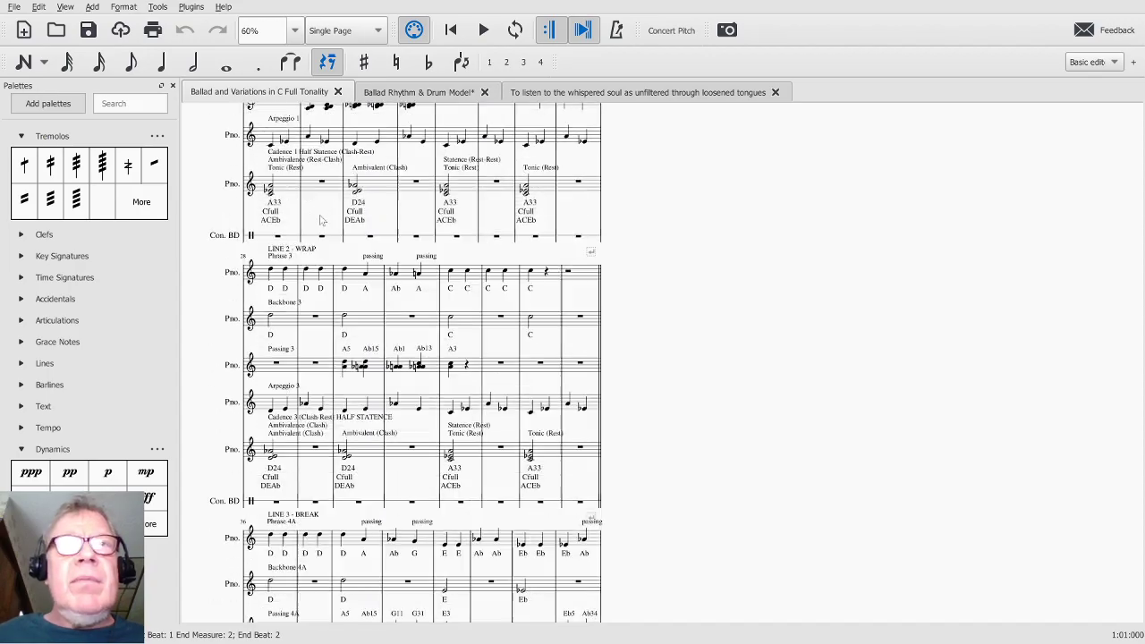
scroll(321, 222, "down", 10)
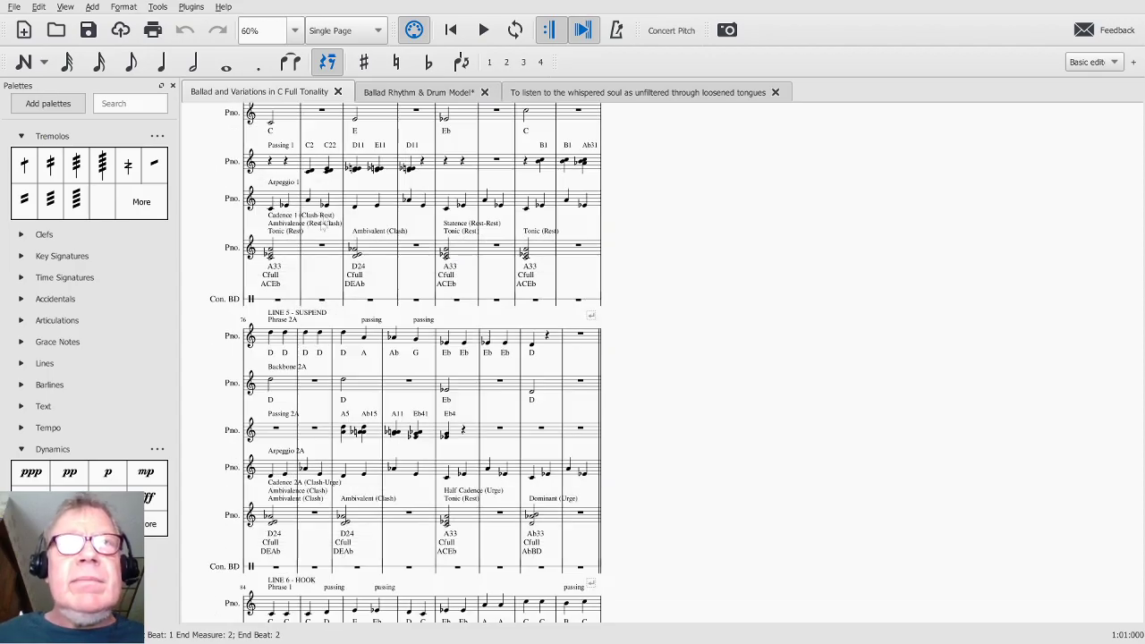
scroll(320, 227, "down", 10)
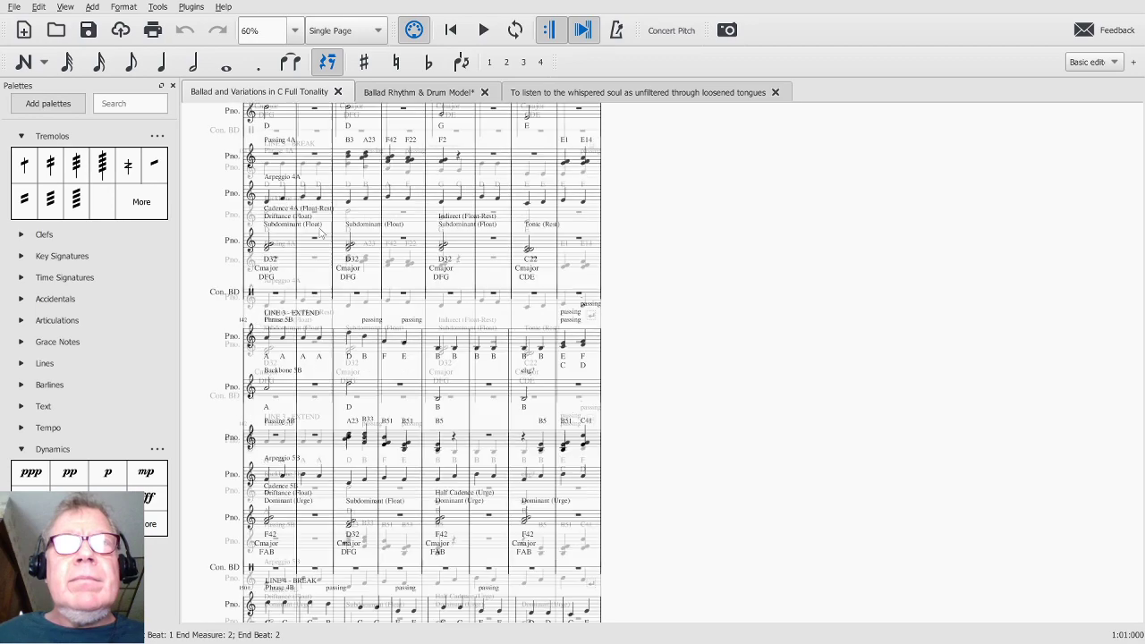
scroll(320, 227, "down", 10)
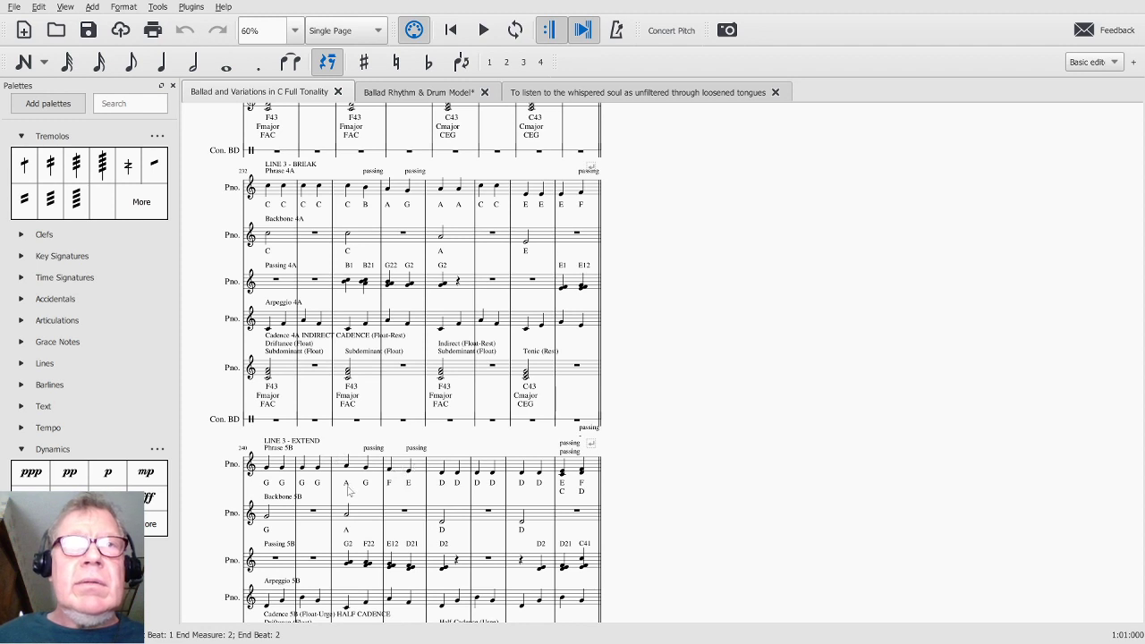
Play the LINE 3 - EXTEND passage from the Backbone 5B note in measure 240, then stop.
left_click(279, 463)
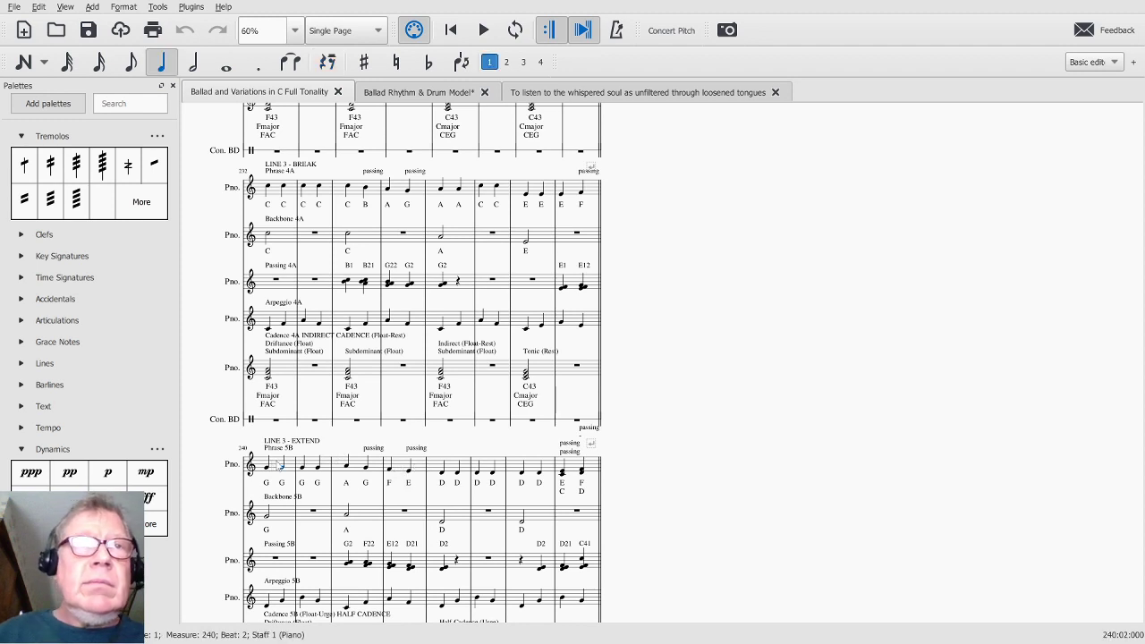
left_click(288, 516)
key("space")
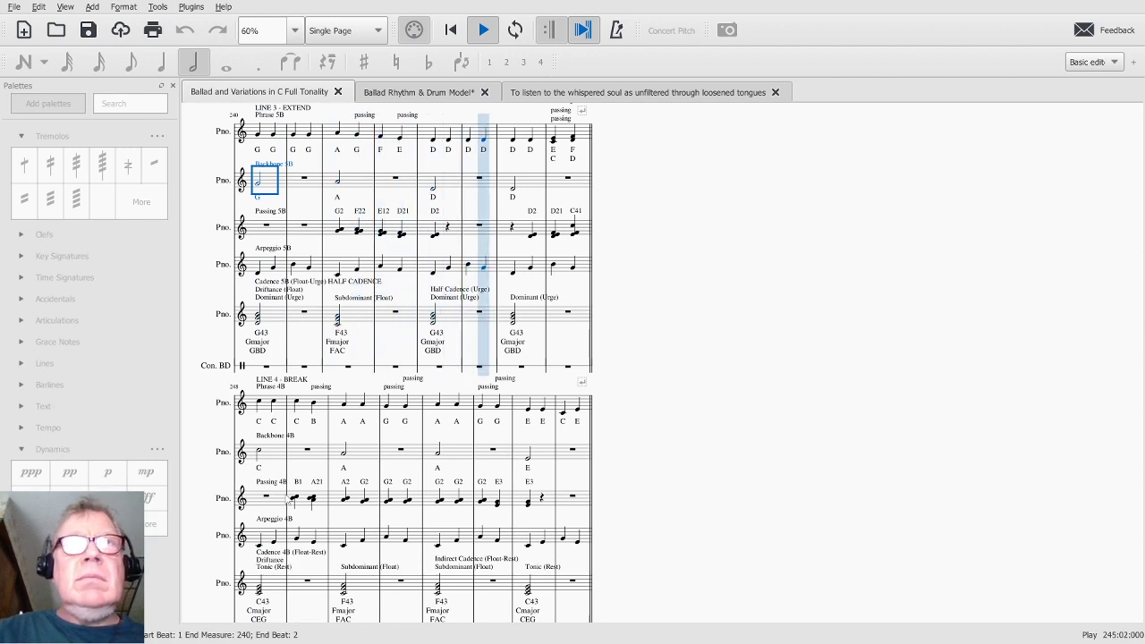
key("space")
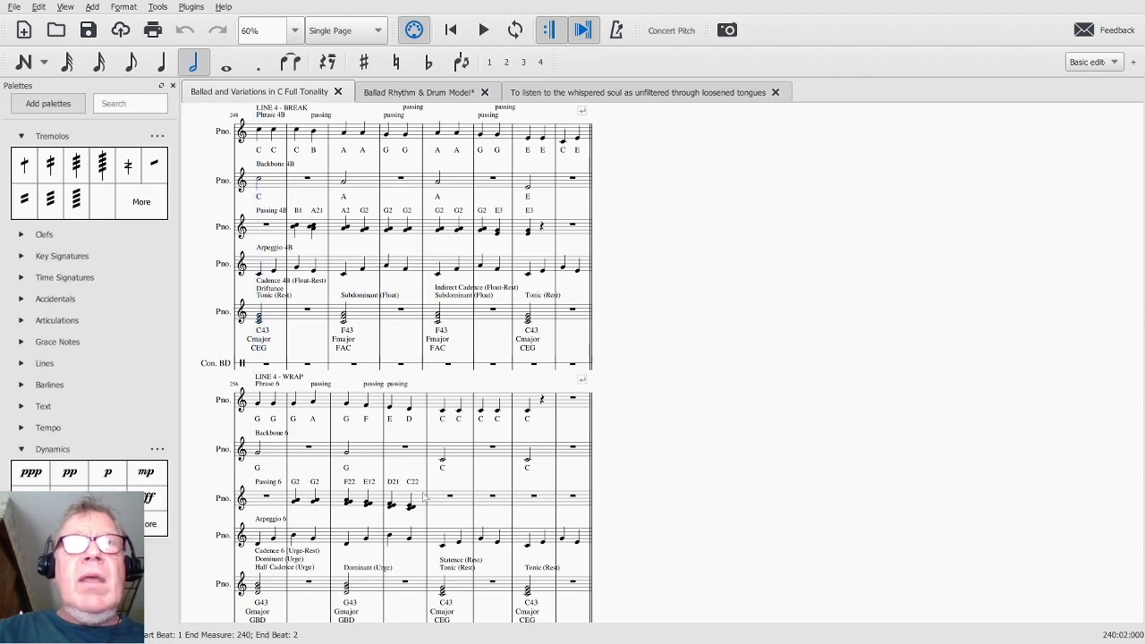
Replay measure 240 from its start, then return to the Ballad Rhythm & Drum Model score.
scroll(394, 501, "down", 10)
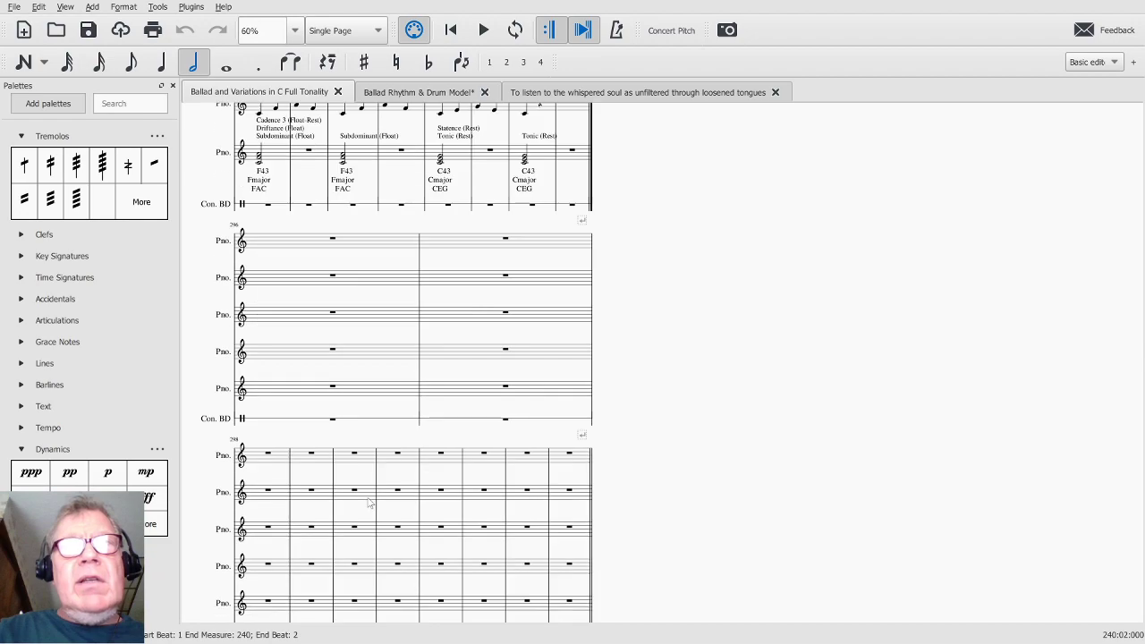
scroll(369, 503, "up", 6)
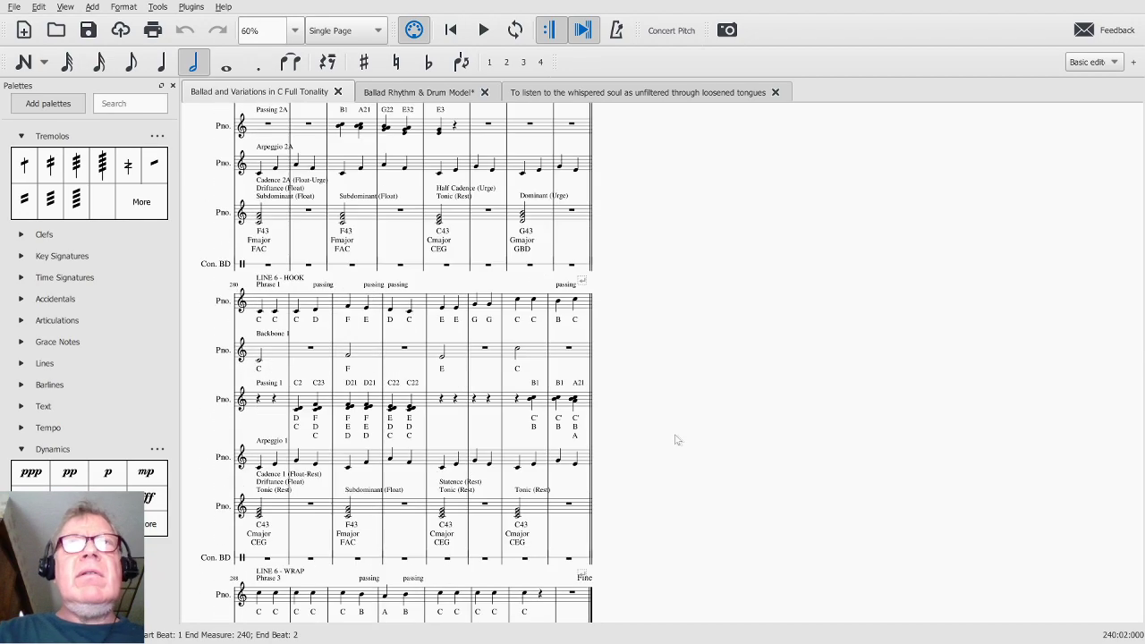
scroll(677, 439, "up", 12)
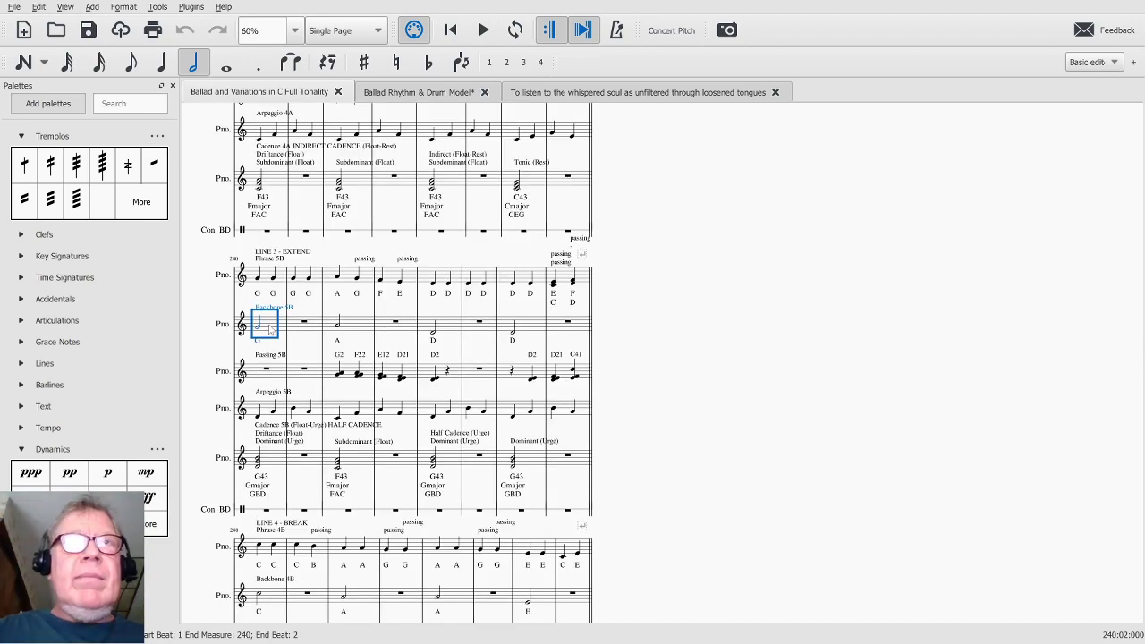
left_click(270, 277)
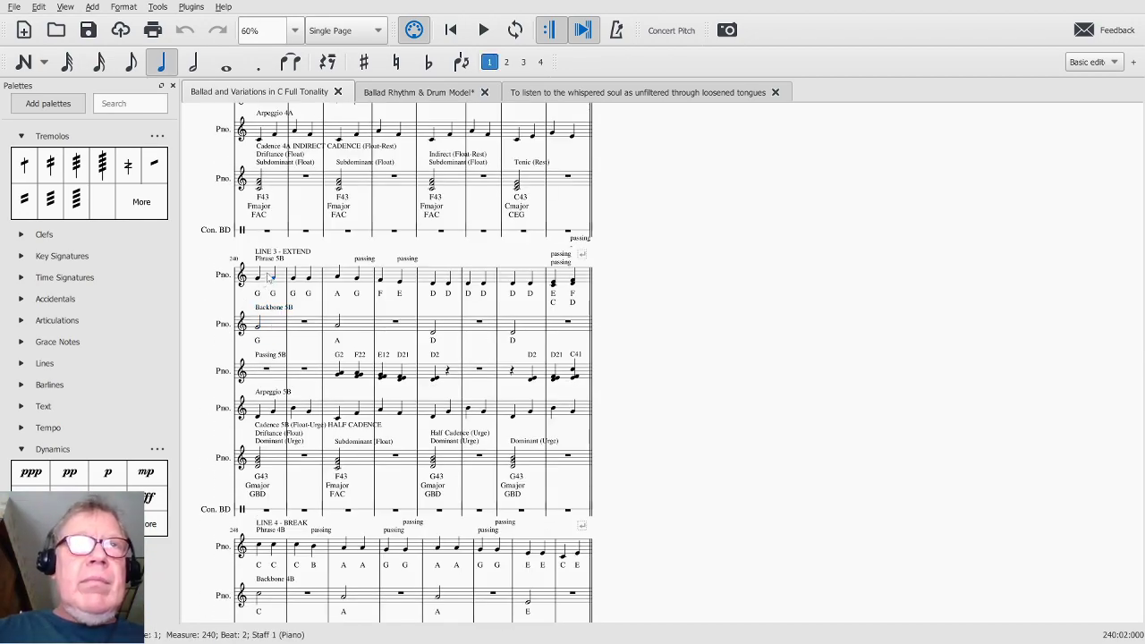
left_click(274, 323)
key("space")
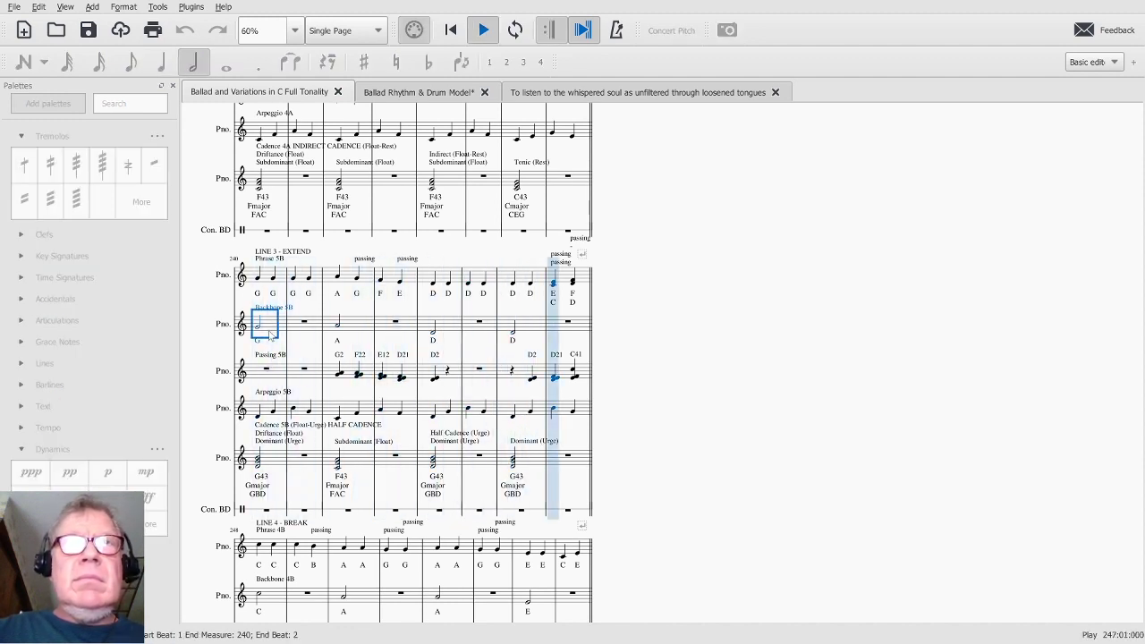
key("space")
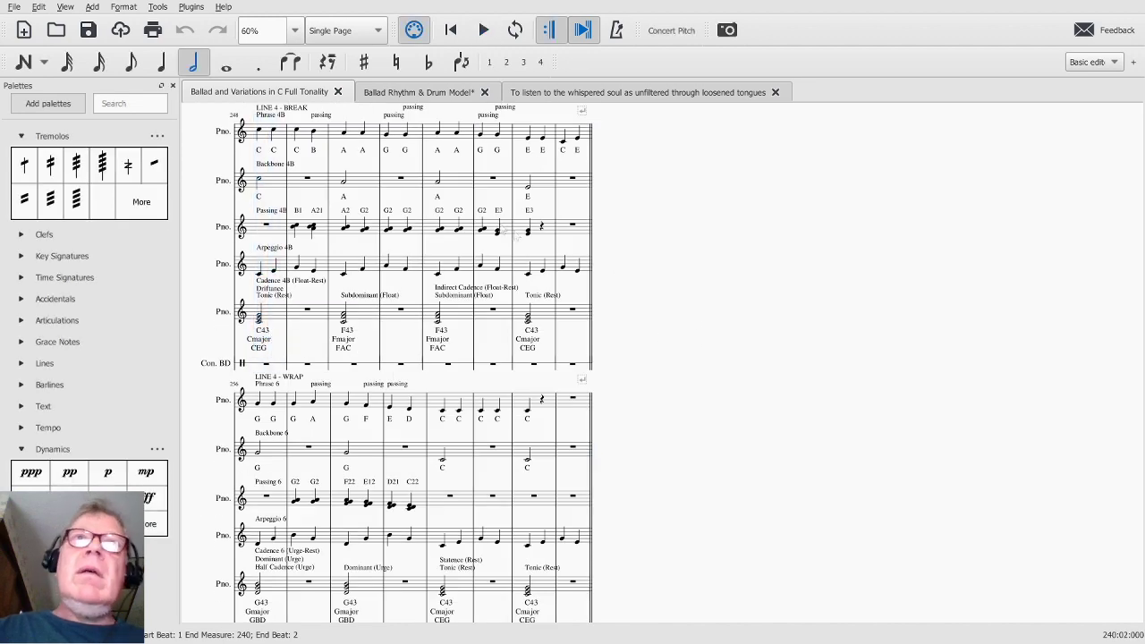
left_click(414, 92)
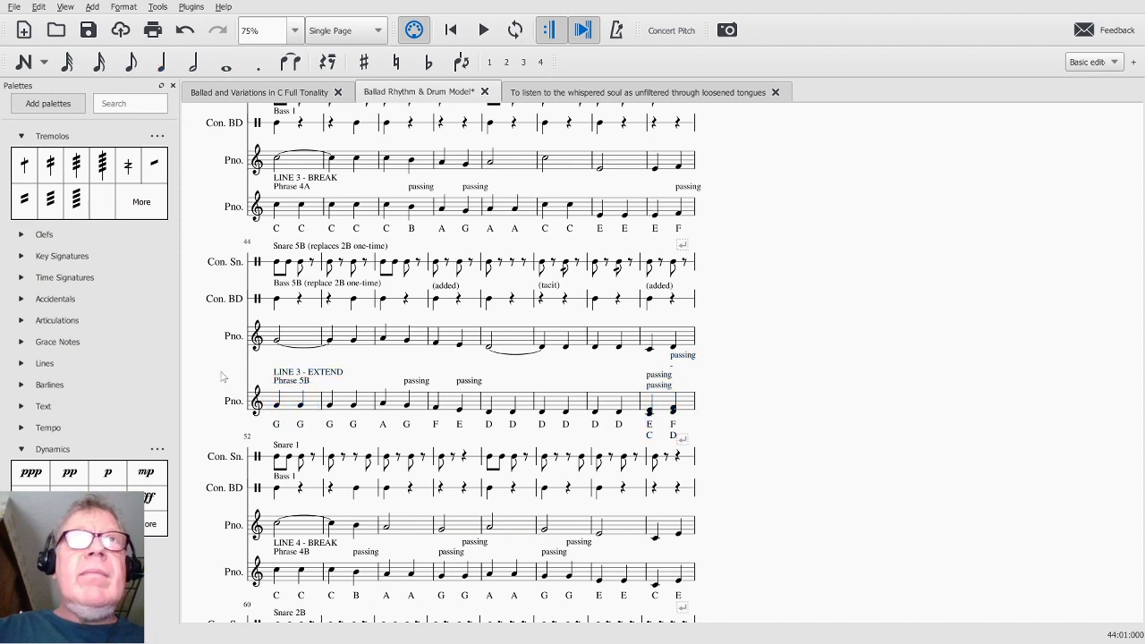
Replay the drum model from measure 44 for comparison, then bring up the Alt+Tab window switcher.
key("space")
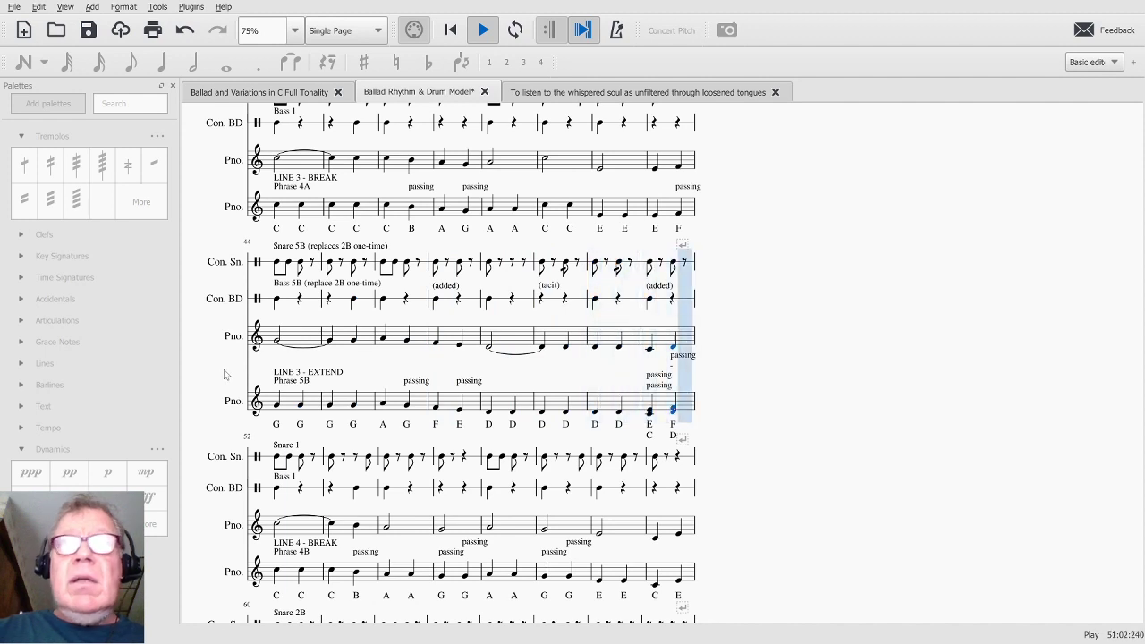
key("space")
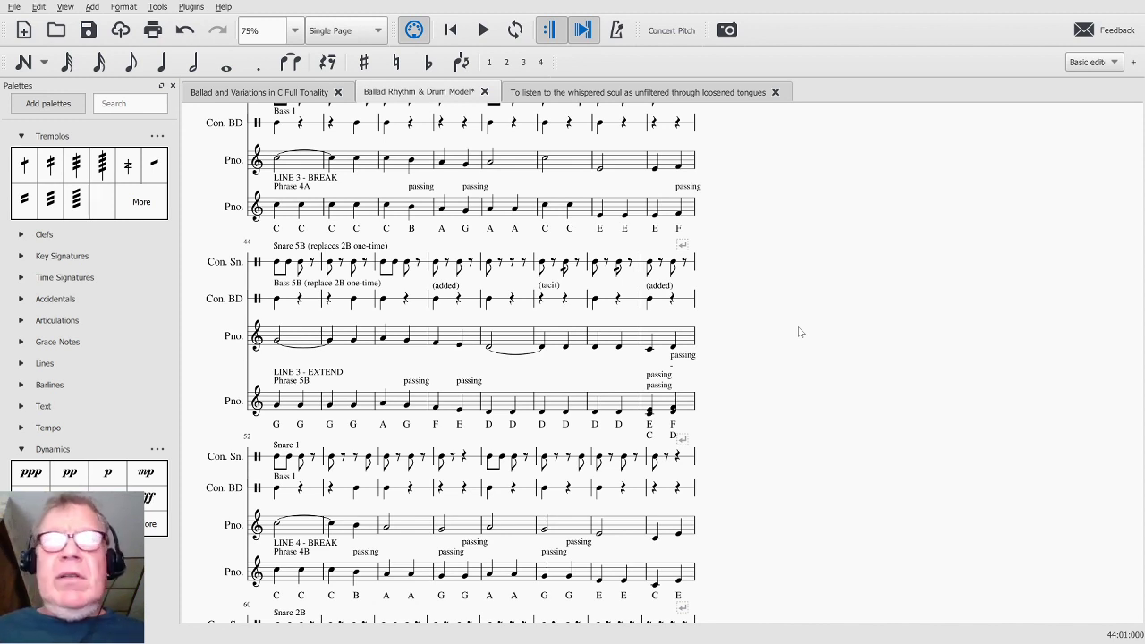
key("alt+Tab")
key("alt+Tab")
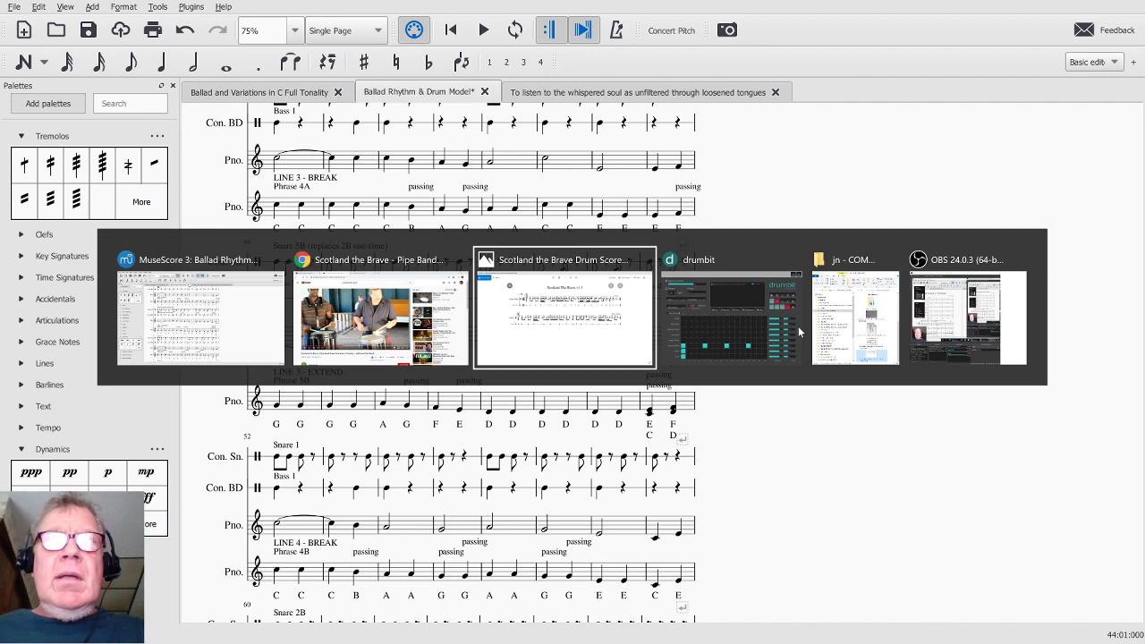
Bring OBS Studio to the front over the MuseScore score.
key("alt+Tab")
key("alt+Tab")
key("alt+Tab")
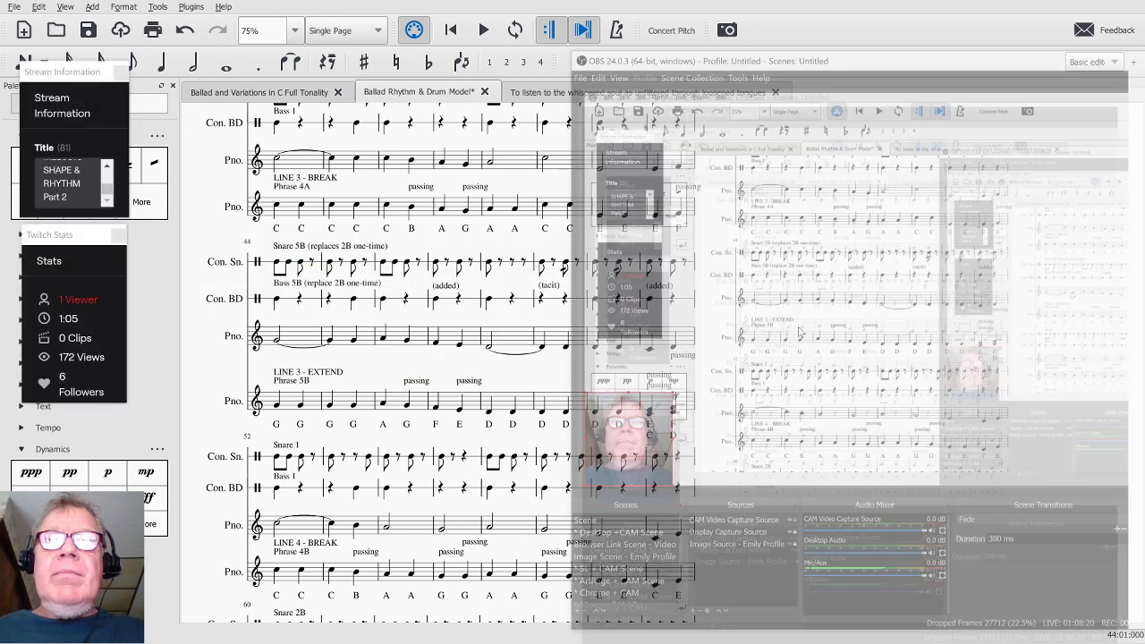